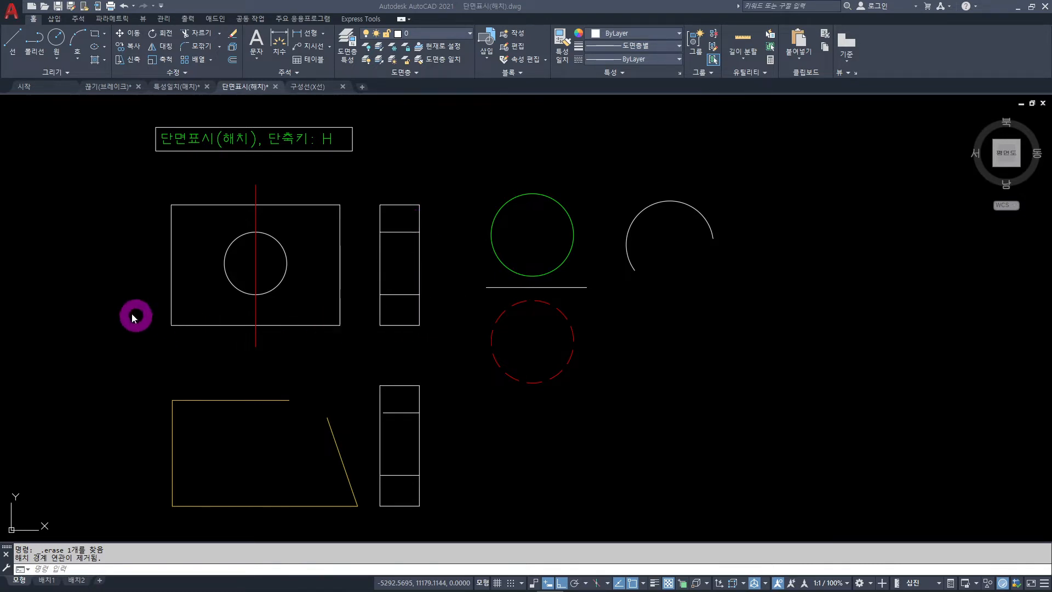
Hatch the two end areas of the upper narrow side view with ANSI31 at scale 1, and delete that hatch.
{"action": "left_click", "coordinate": [85, 287]}
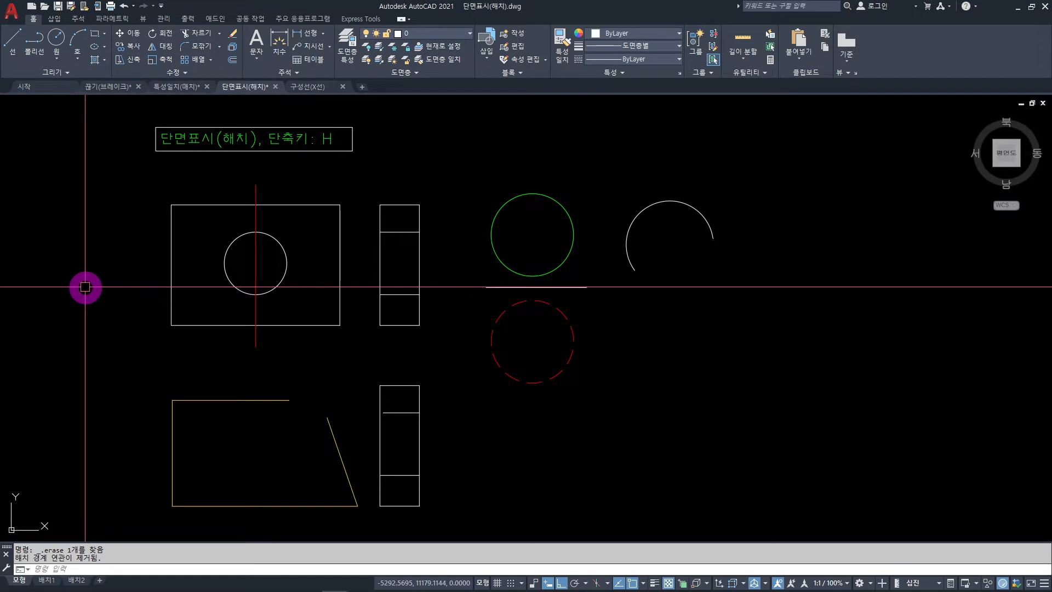
{"action": "left_click", "coordinate": [96, 61]}
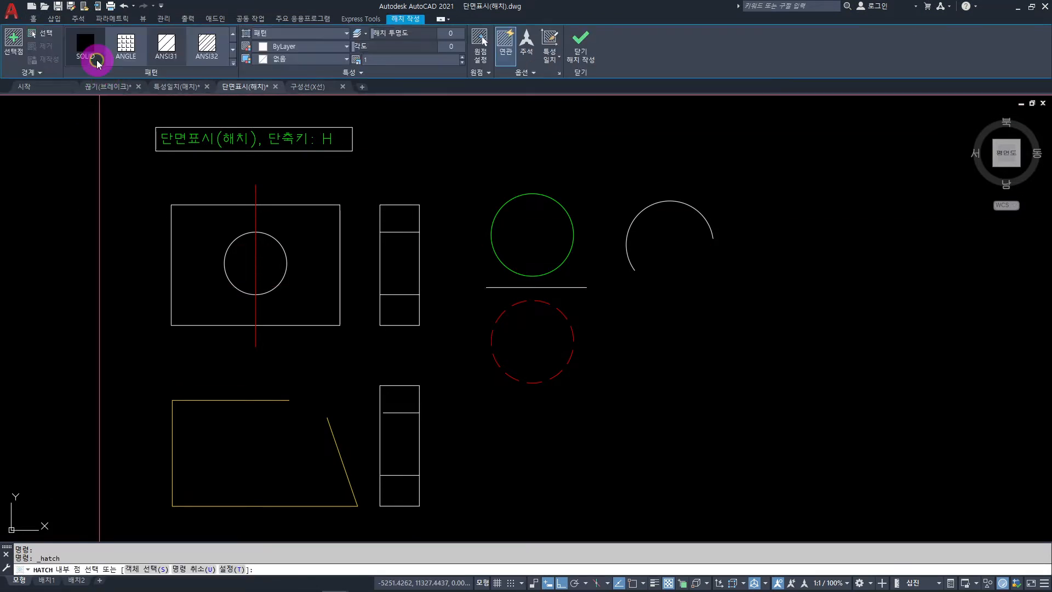
{"action": "left_click", "coordinate": [168, 47]}
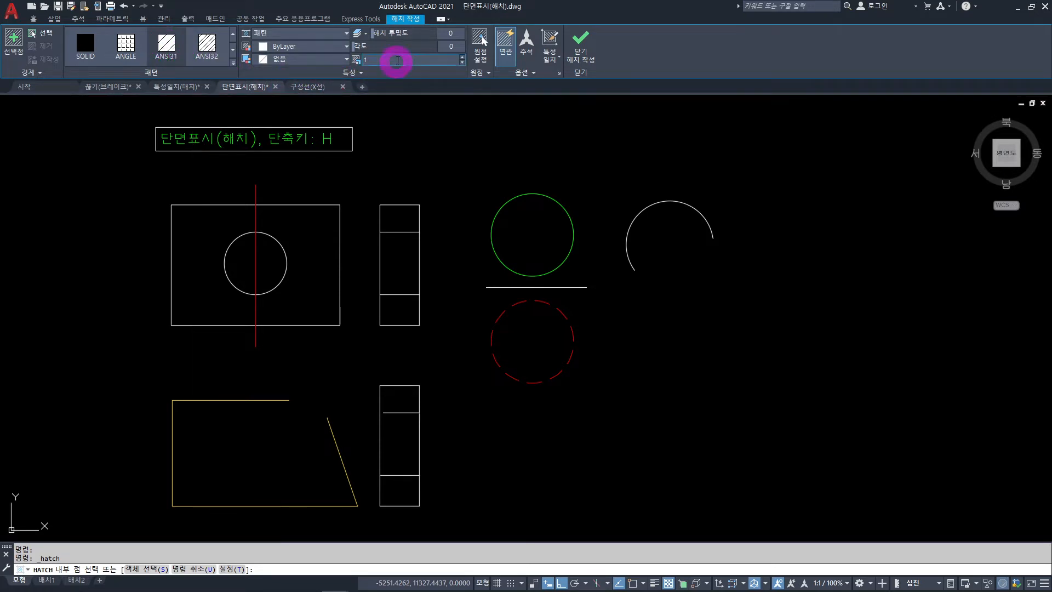
{"action": "left_click", "coordinate": [377, 58]}
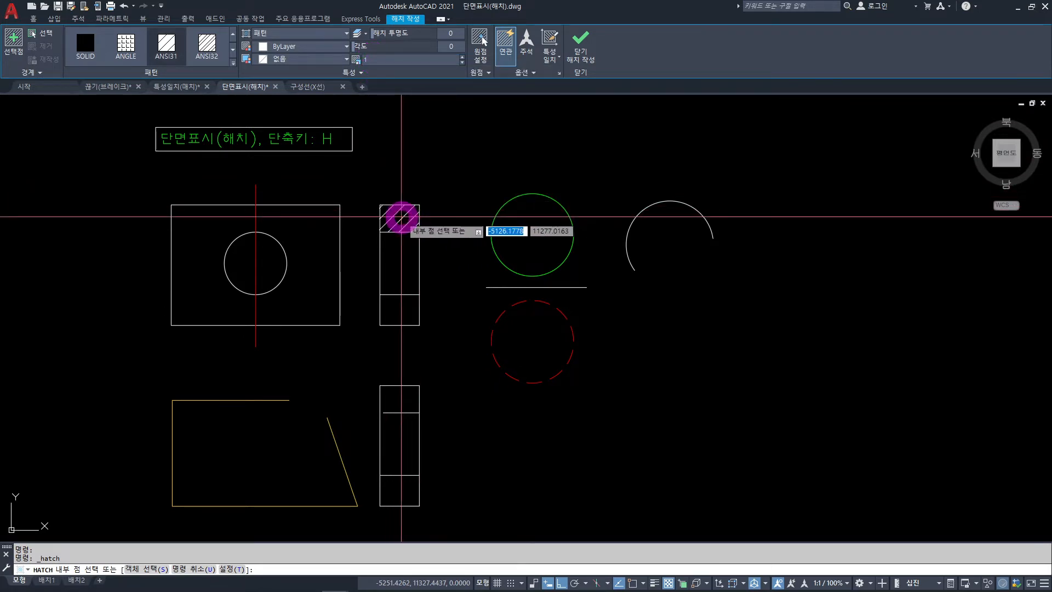
{"action": "left_click", "coordinate": [402, 217]}
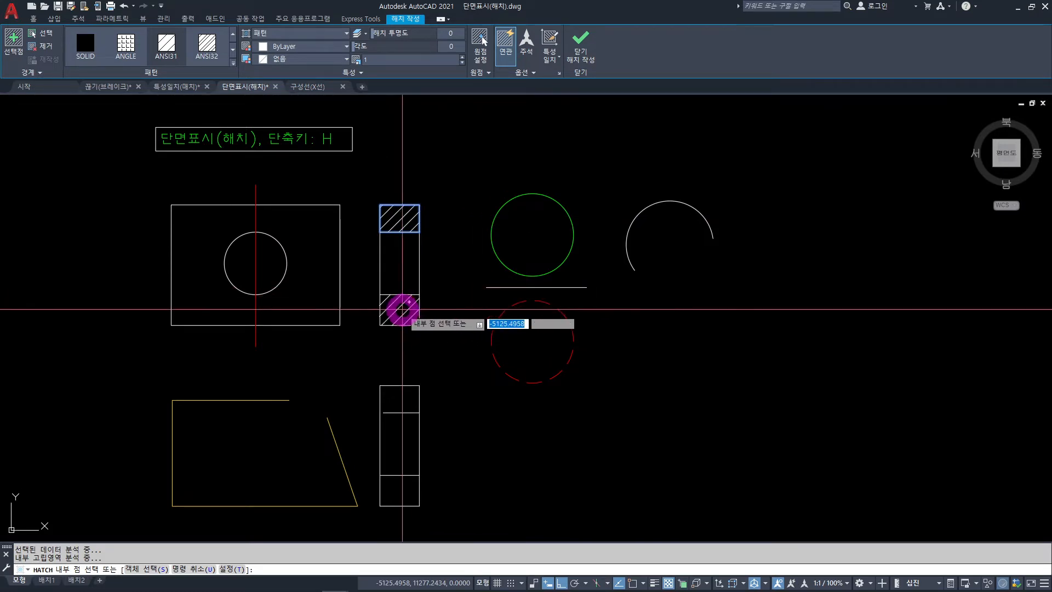
{"action": "left_click", "coordinate": [402, 310]}
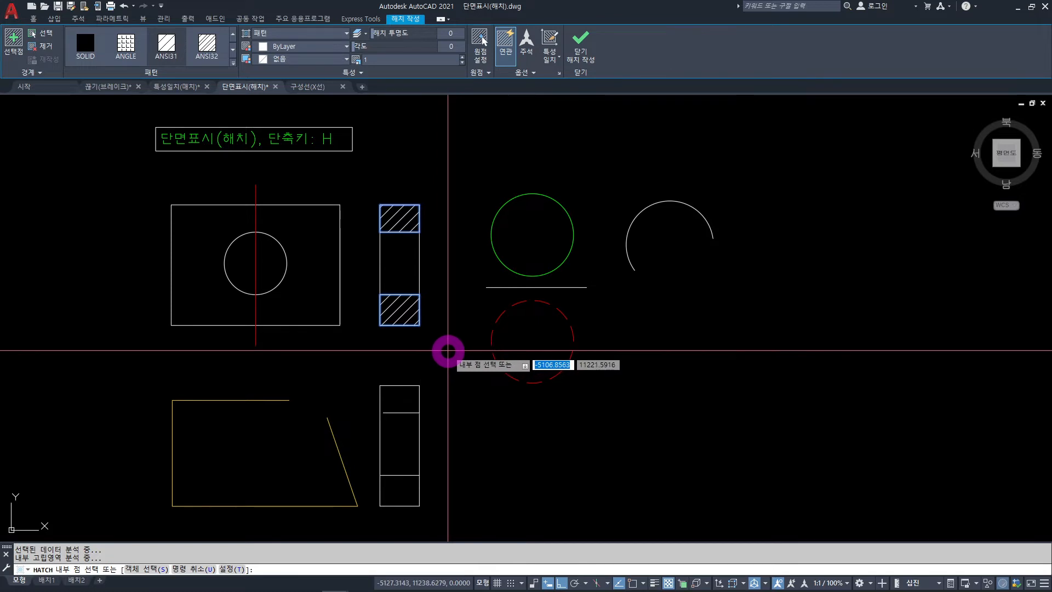
{"action": "key", "text": "Escape"}
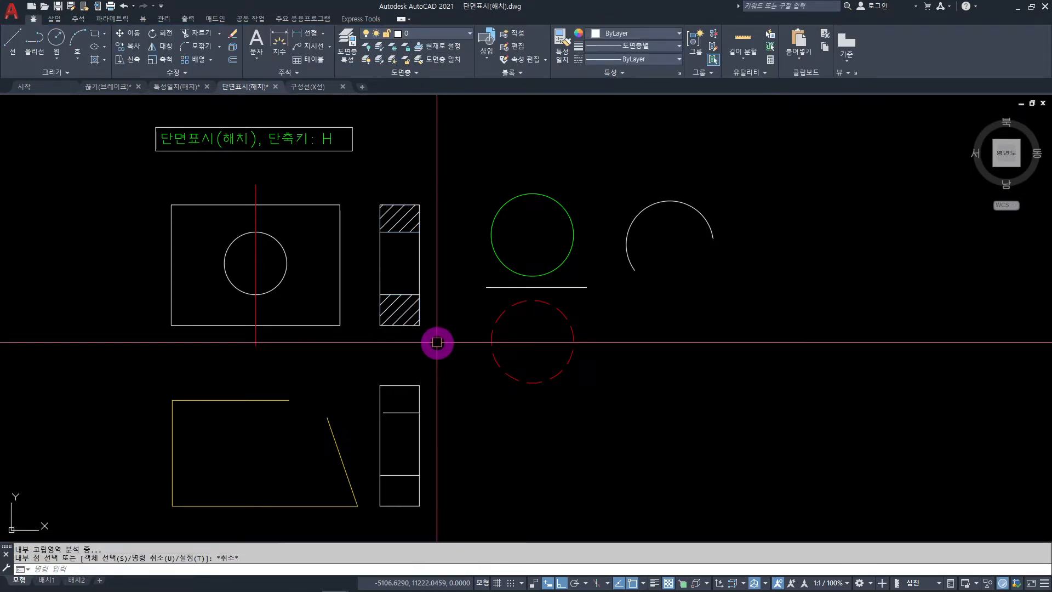
{"action": "left_click", "coordinate": [399, 305]}
{"action": "key", "text": "Delete"}
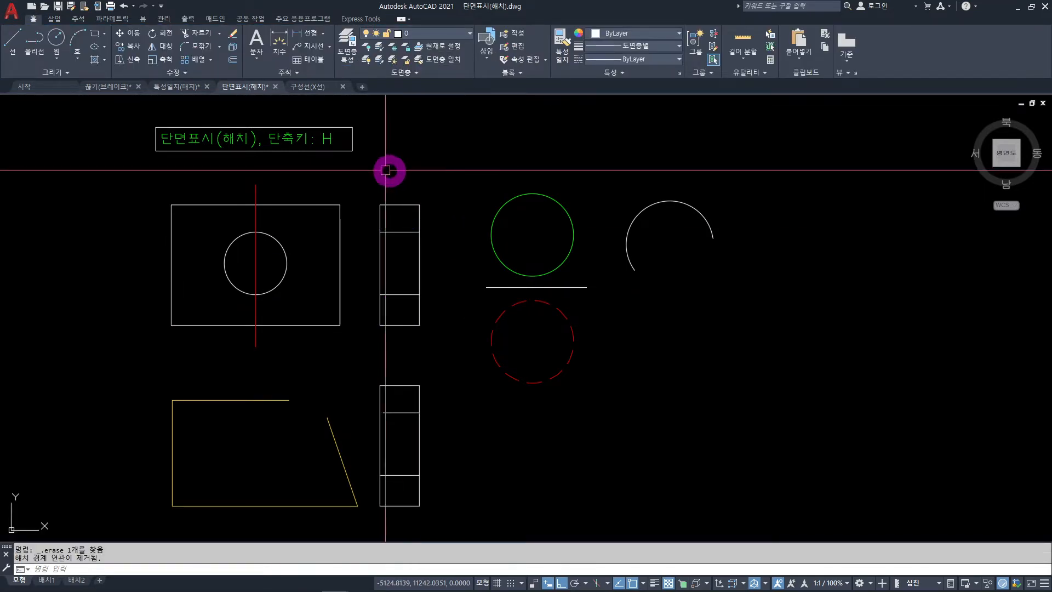
Hatch the two end areas of the upper side view with ANSI31 at scale 5, and delete that hatch.
{"action": "left_click", "coordinate": [93, 58]}
{"action": "left_click", "coordinate": [166, 47]}
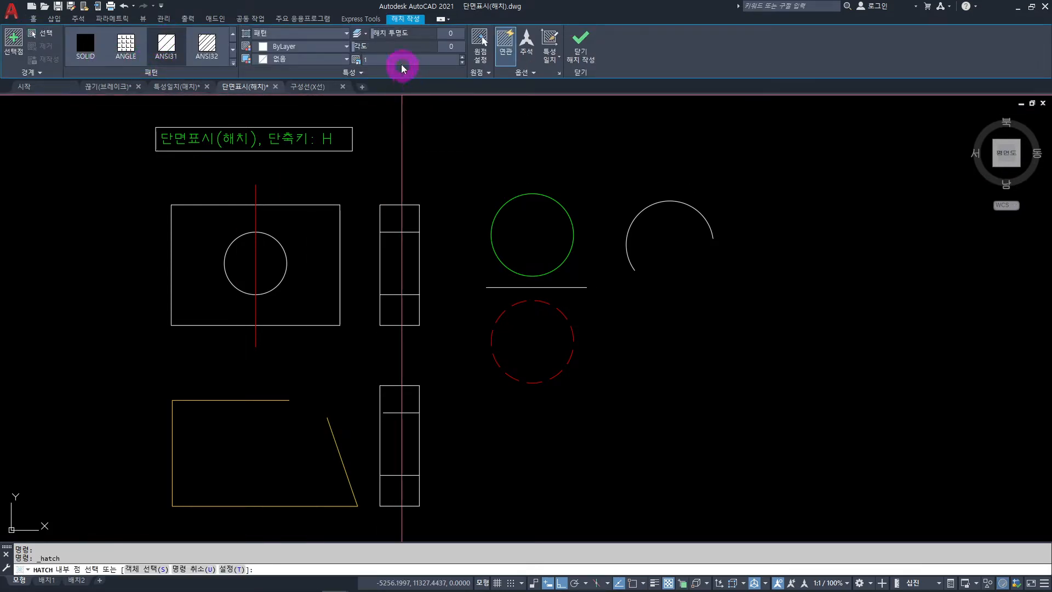
{"action": "left_click", "coordinate": [377, 57]}
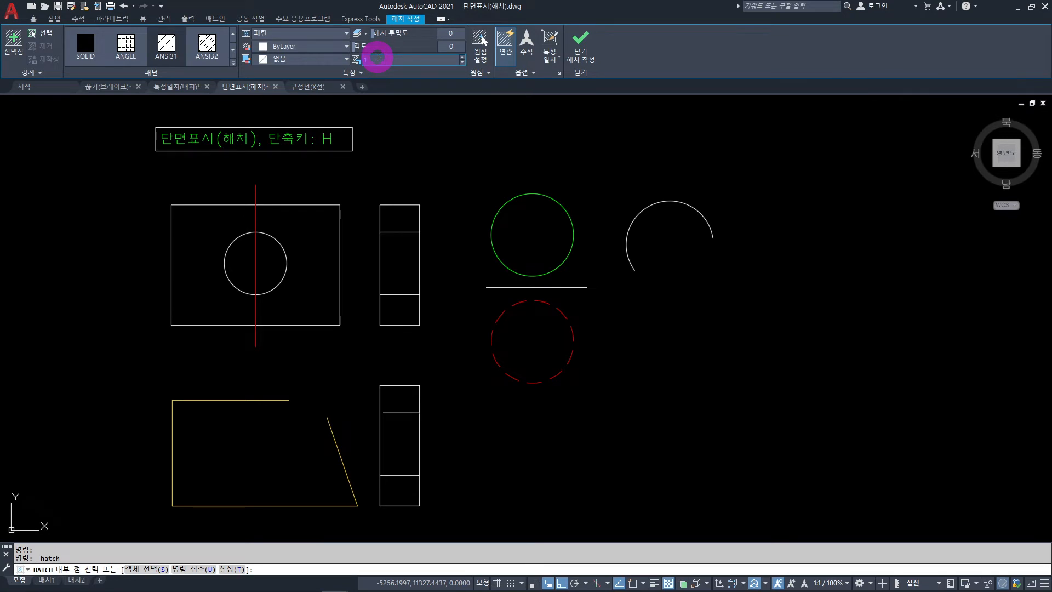
{"action": "key", "text": "BackSpace"}
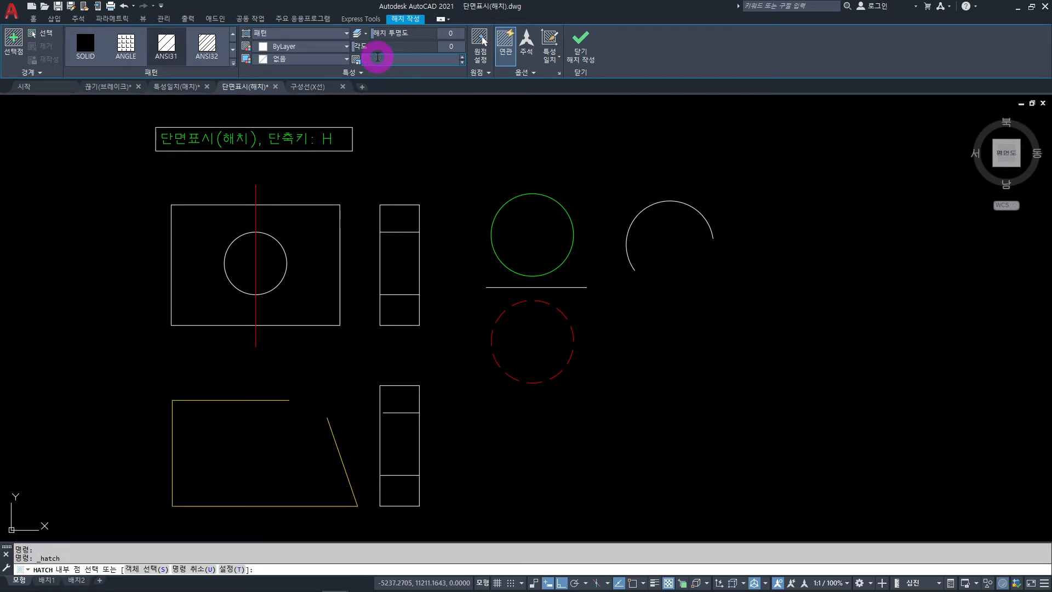
{"action": "type", "text": "5"}
{"action": "key", "text": "Return"}
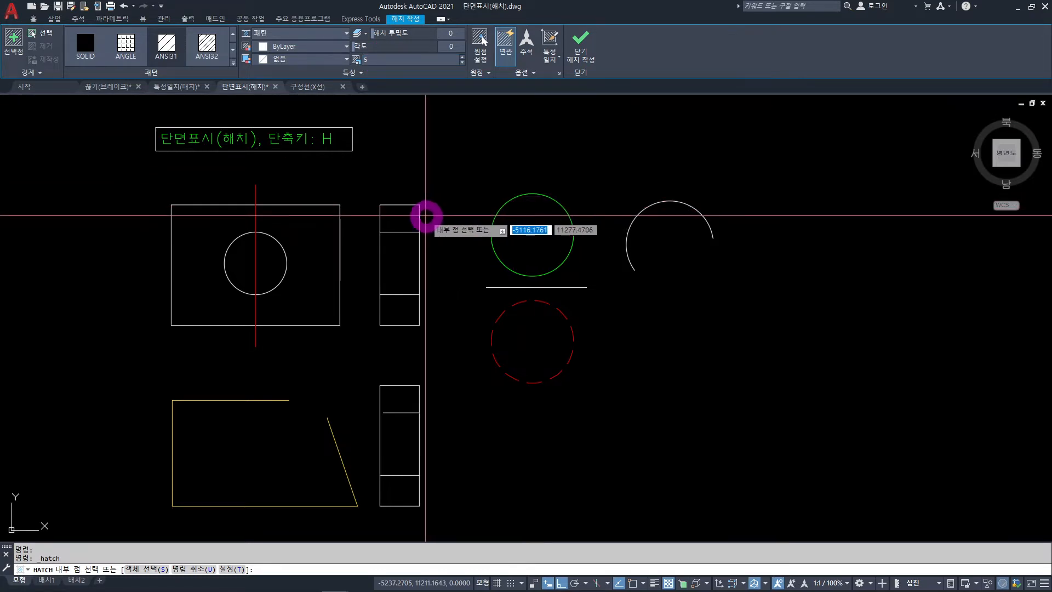
{"action": "left_click", "coordinate": [400, 219]}
{"action": "left_click", "coordinate": [402, 317]}
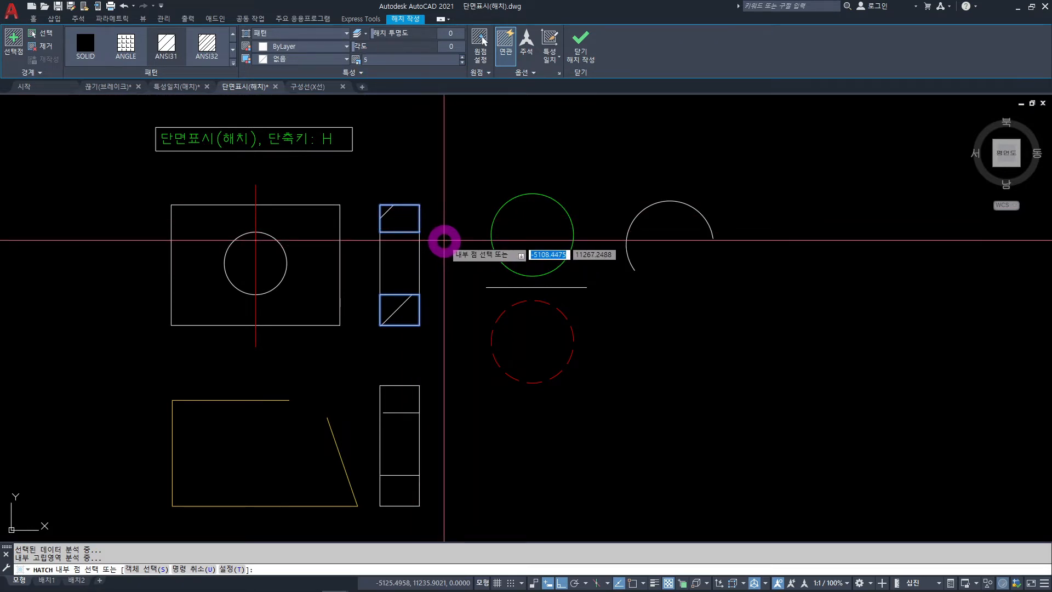
{"action": "key", "text": "Escape"}
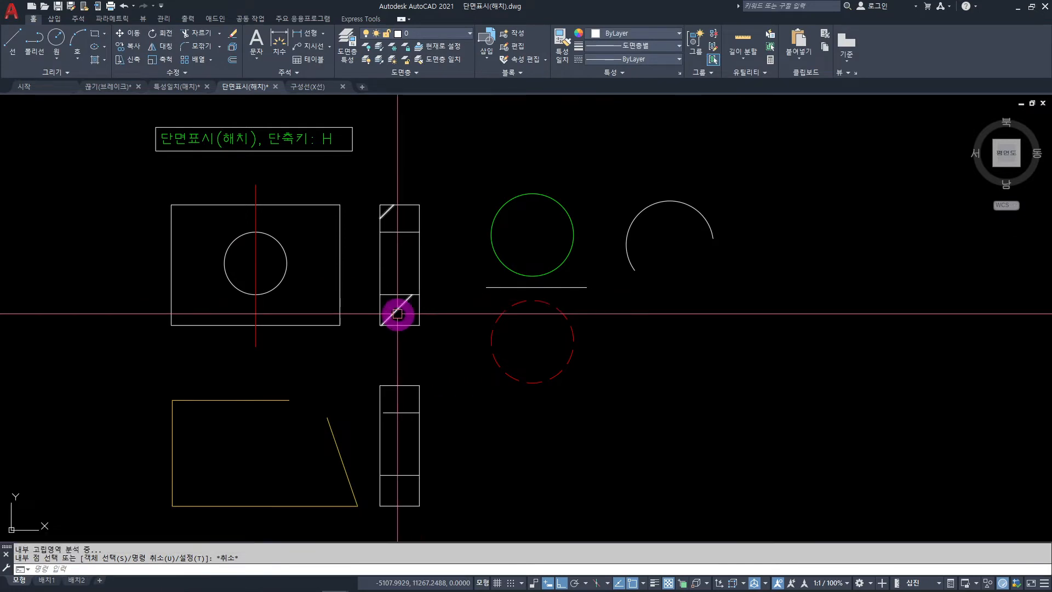
{"action": "left_click", "coordinate": [397, 314]}
{"action": "key", "text": "Delete"}
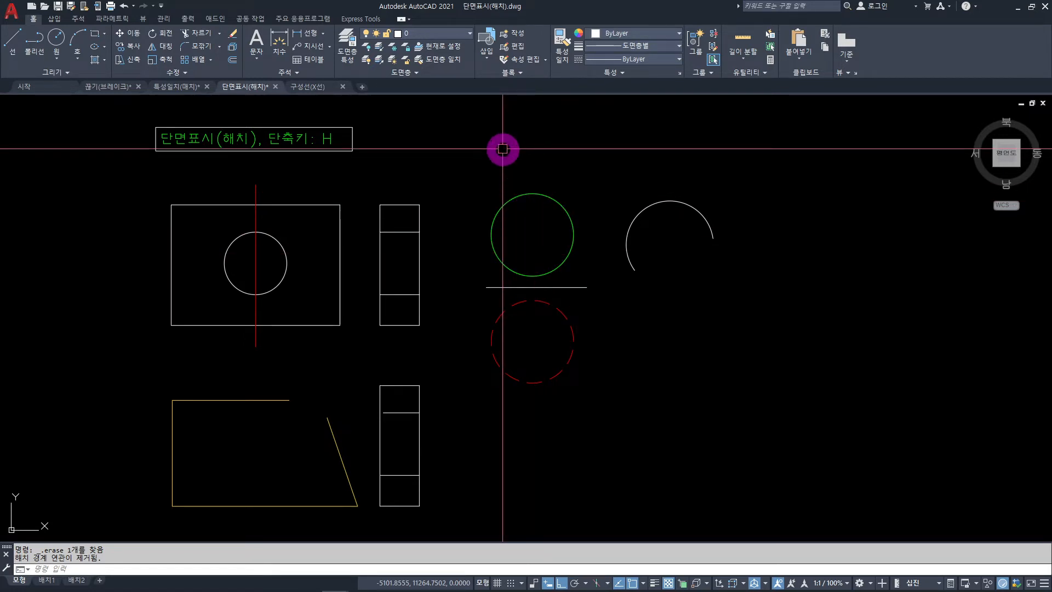
Hatch the inside of the green circle with the ANSI31 pattern at scale 0.5.
{"action": "type", "text": "H"}
{"action": "key", "text": "space"}
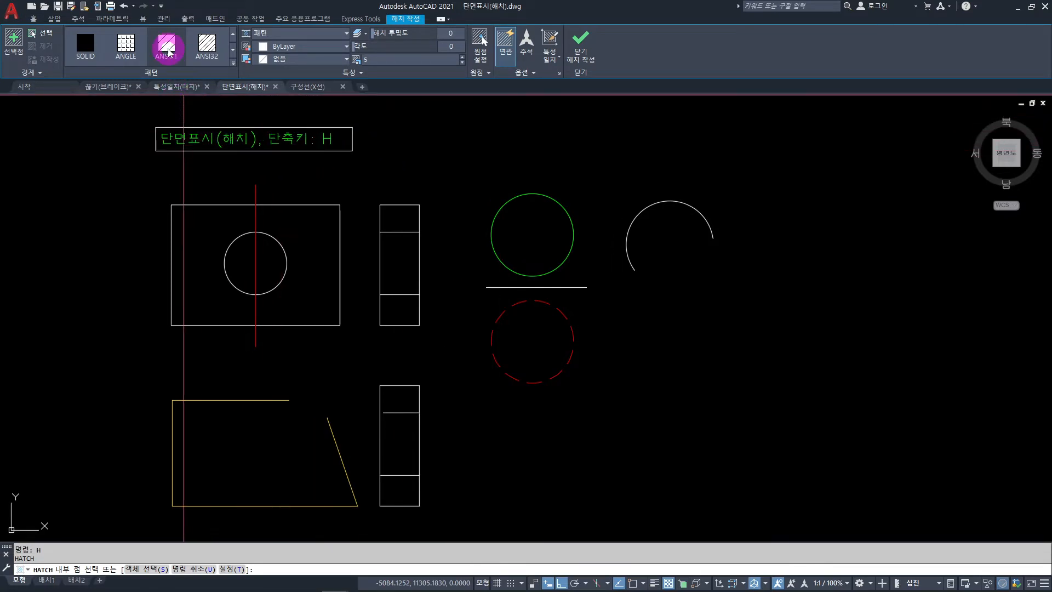
{"action": "left_click", "coordinate": [403, 63]}
{"action": "type", "text": "0.5"}
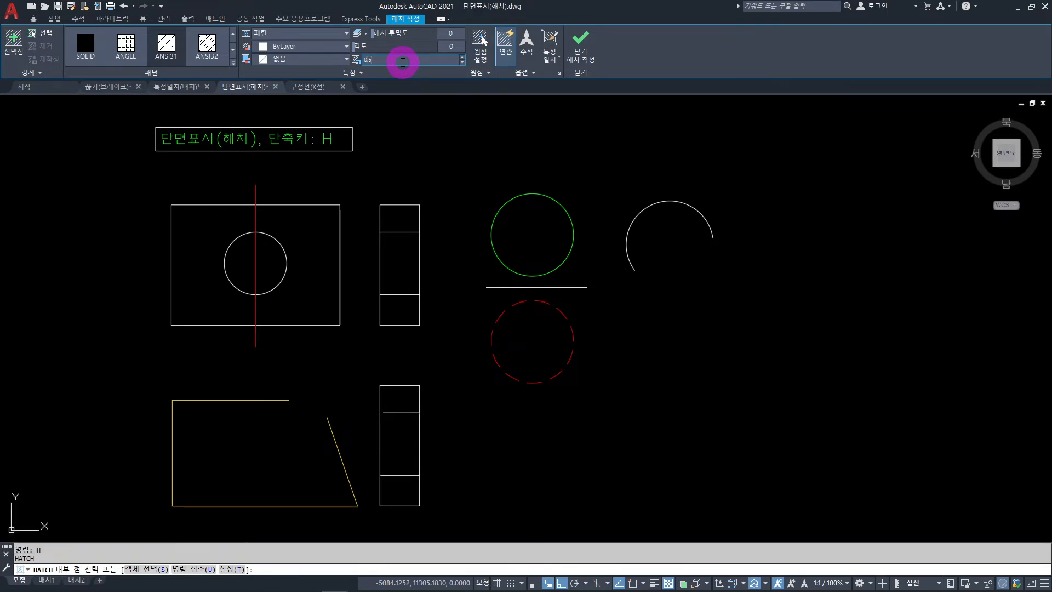
{"action": "left_click", "coordinate": [538, 230]}
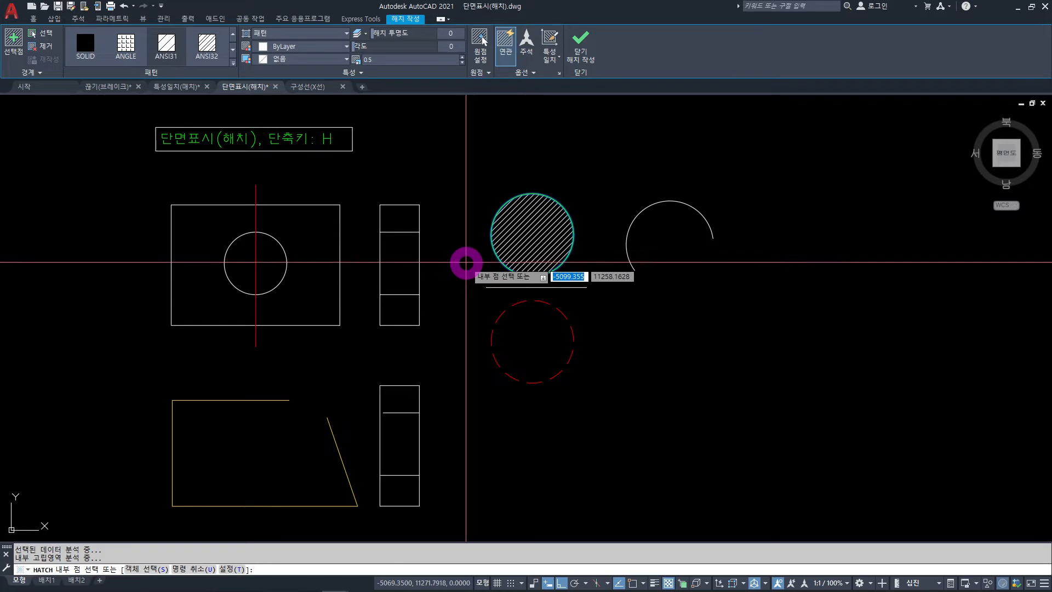
{"action": "key", "text": "Escape"}
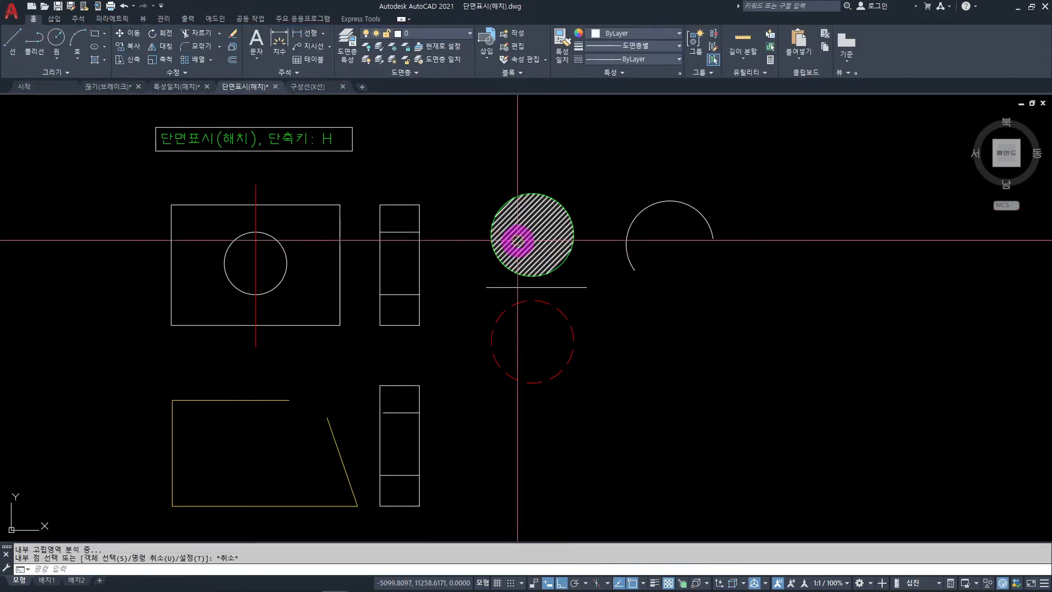
Set the scale of the green circle's hatch to 3.
{"action": "left_click", "coordinate": [532, 229]}
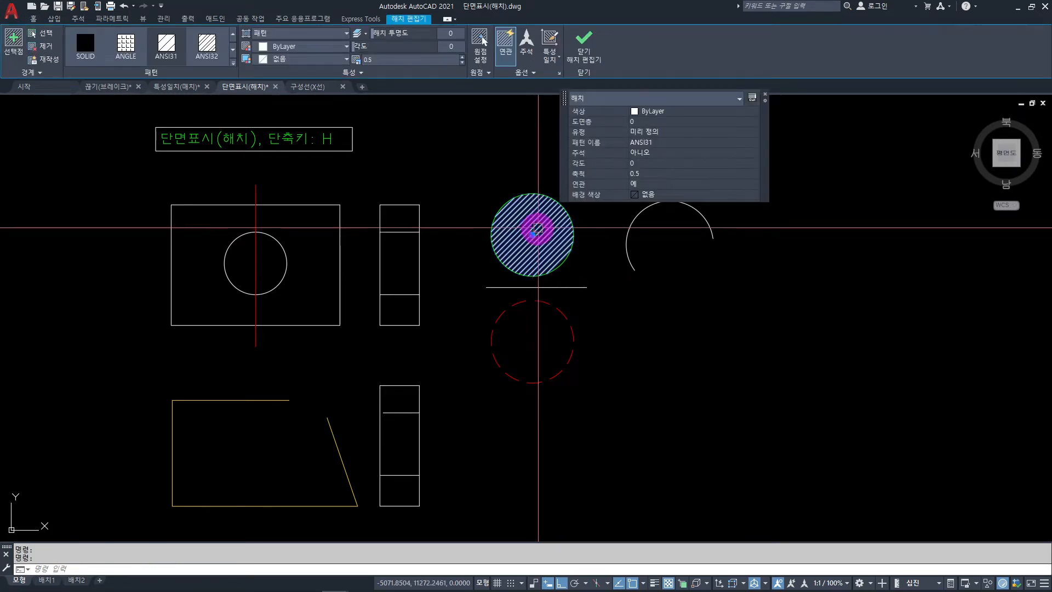
{"action": "left_click", "coordinate": [640, 175]}
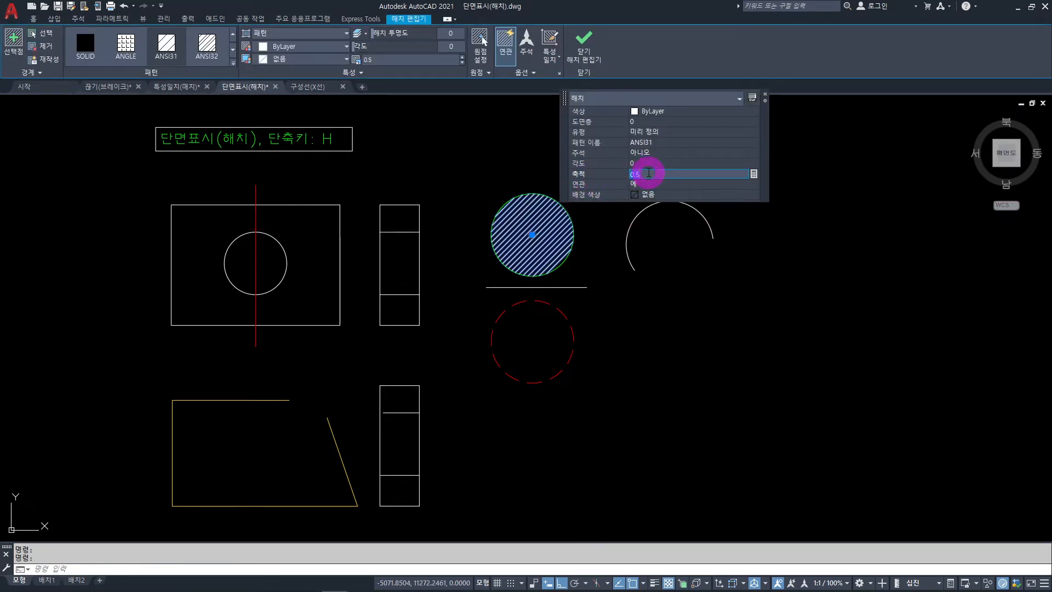
{"action": "type", "text": "3"}
{"action": "key", "text": "Return"}
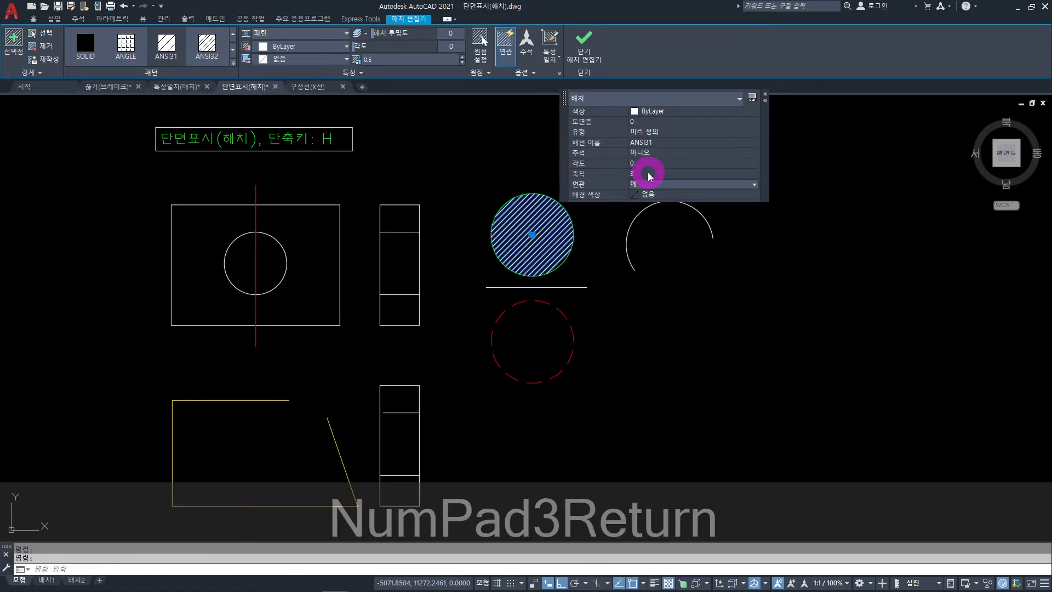
Set the scale of the green circle's hatch to 1 and deselect the hatch.
{"action": "left_click", "coordinate": [650, 176]}
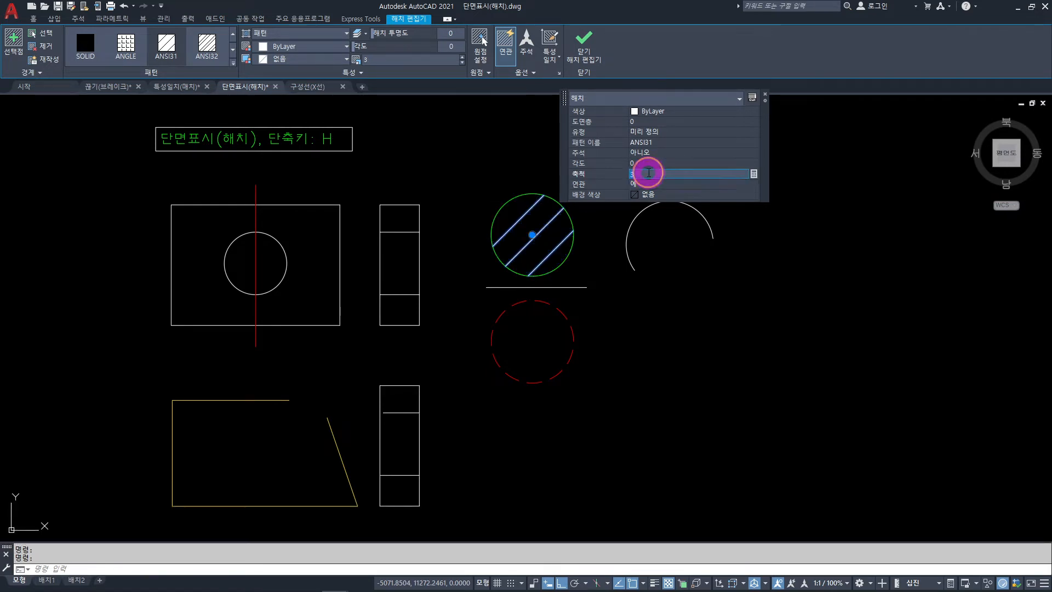
{"action": "type", "text": "1"}
{"action": "key", "text": "Return"}
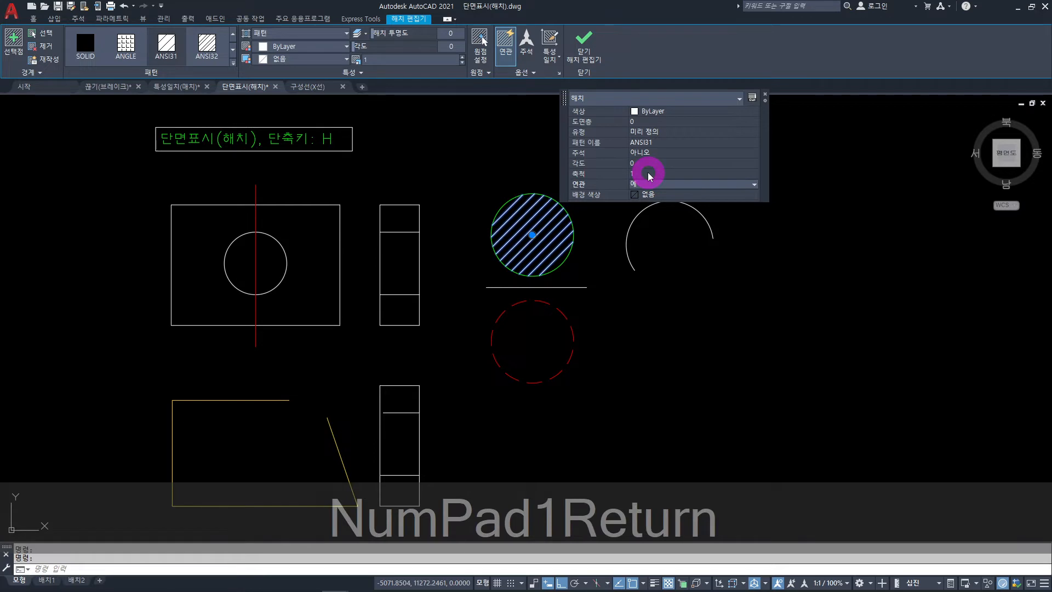
{"action": "left_click", "coordinate": [463, 151]}
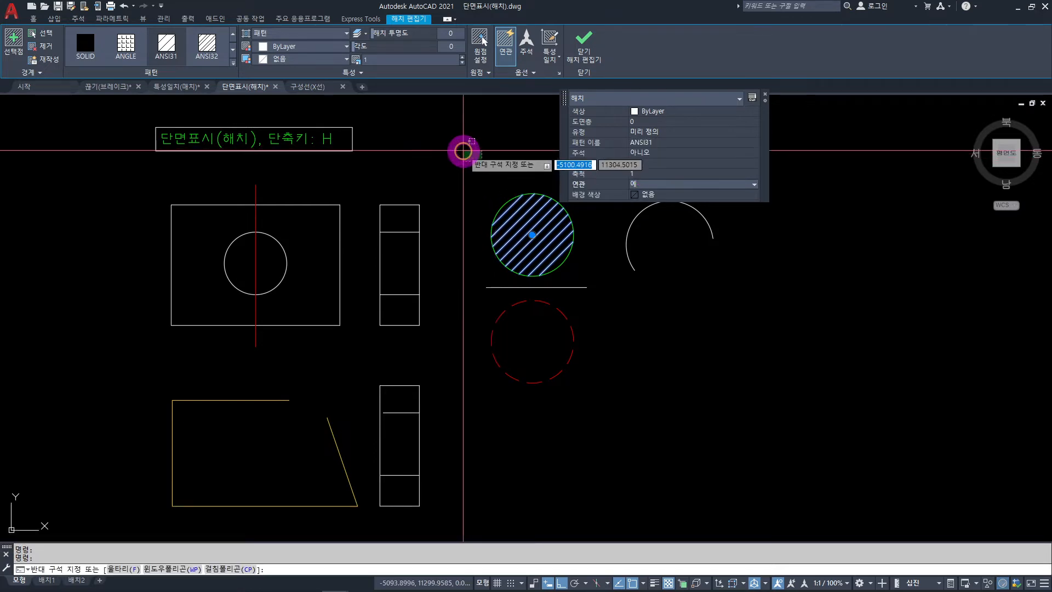
{"action": "key", "text": "Escape"}
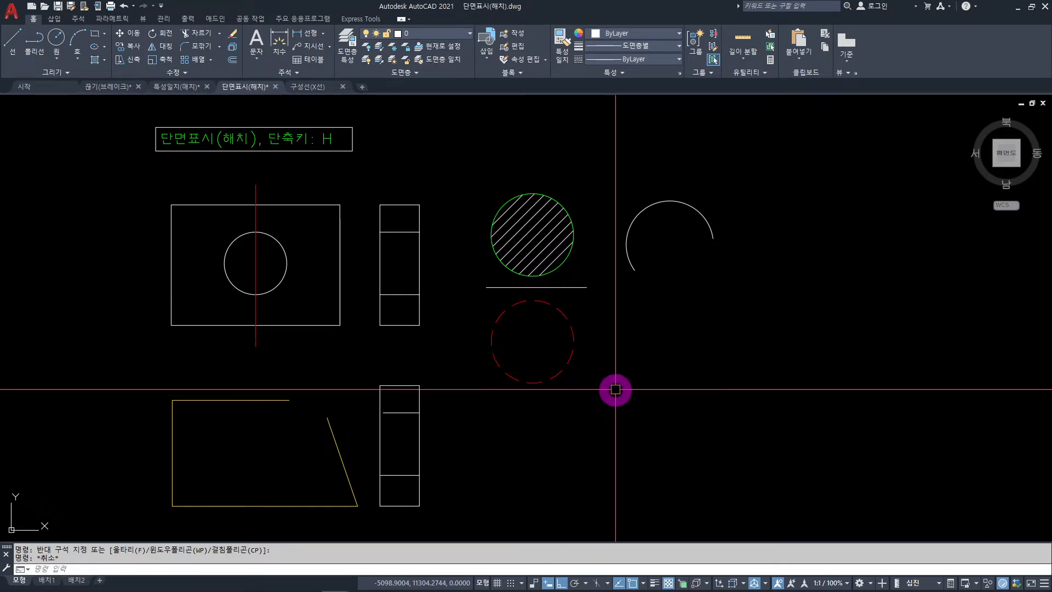
Hatch the inside of the red dashed circle with the ANSI31 pattern at scale 0.5.
{"action": "type", "text": "H"}
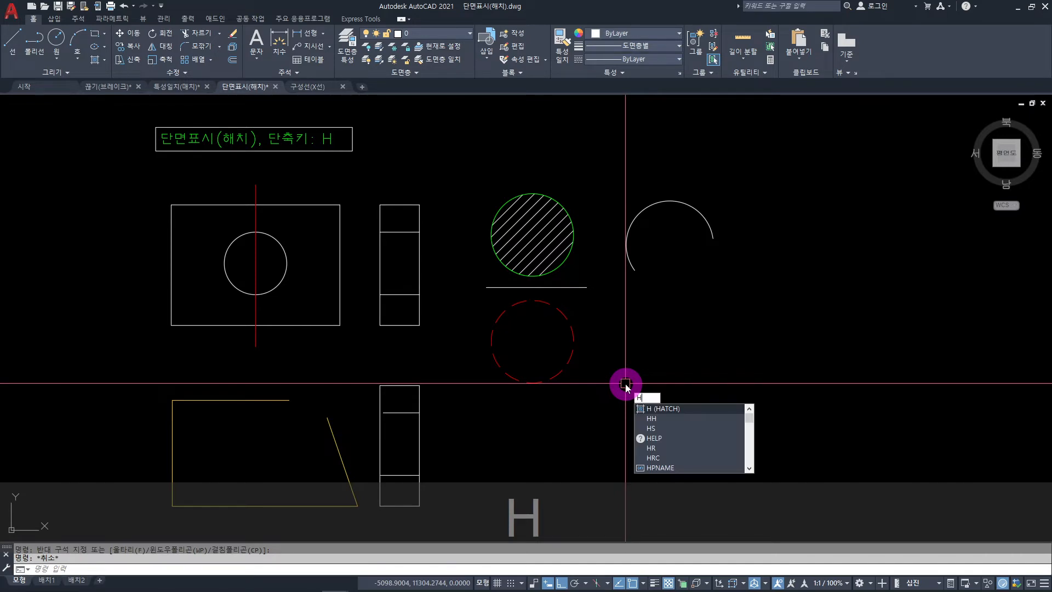
{"action": "key", "text": "space"}
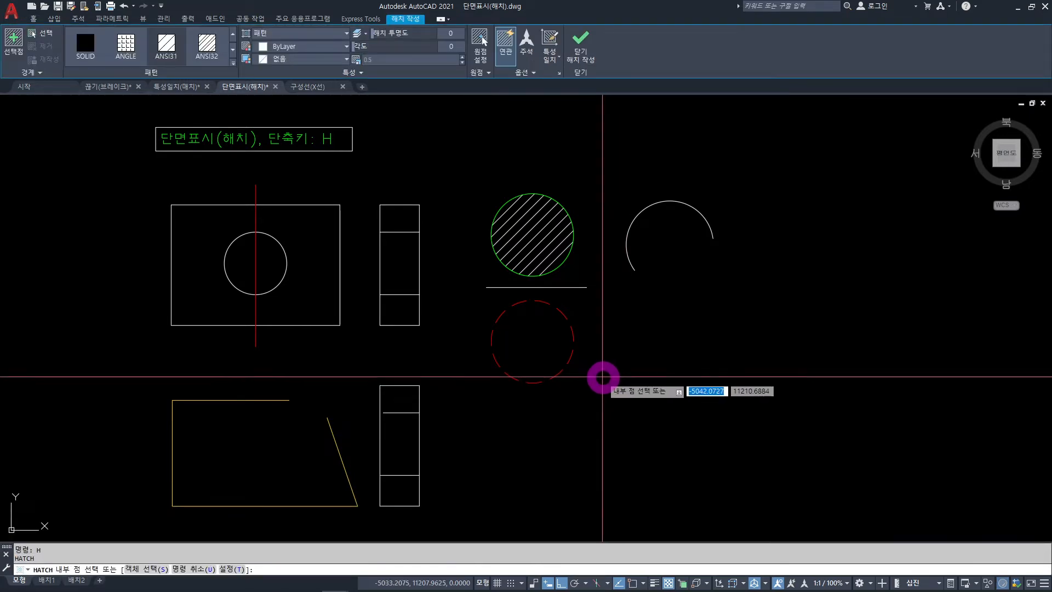
{"action": "left_click", "coordinate": [535, 328]}
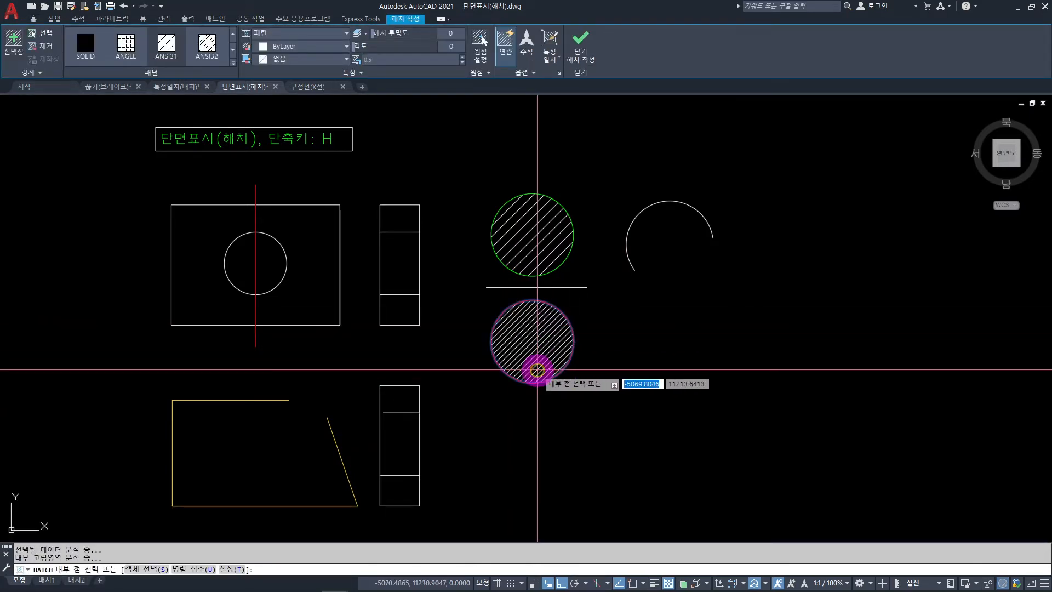
{"action": "key", "text": "Escape"}
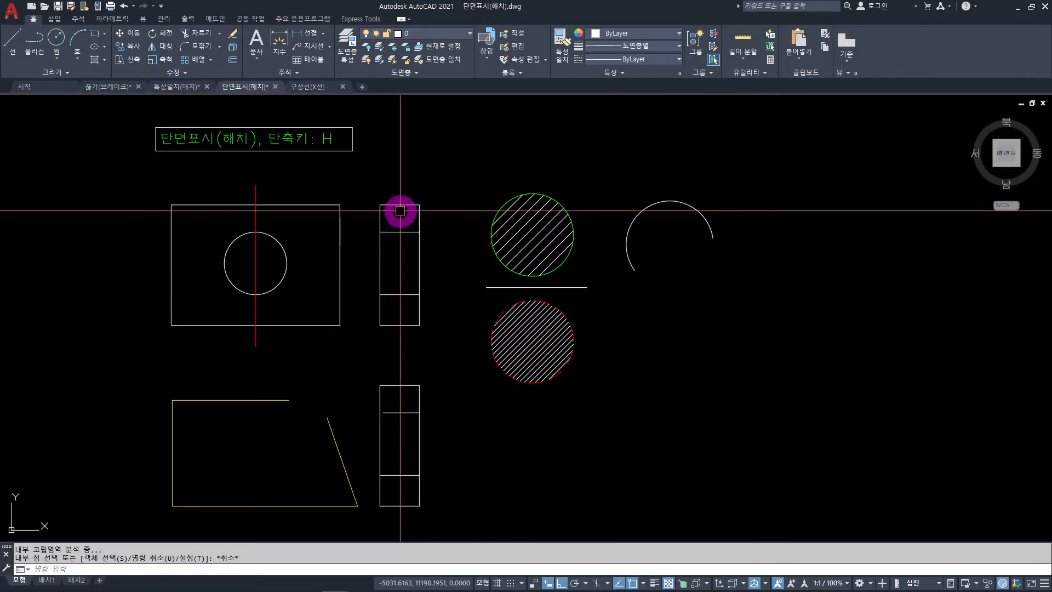
Hatch the two end areas of the upper narrow side view with ANSI31 at scale 0.5.
{"action": "type", "text": "H"}
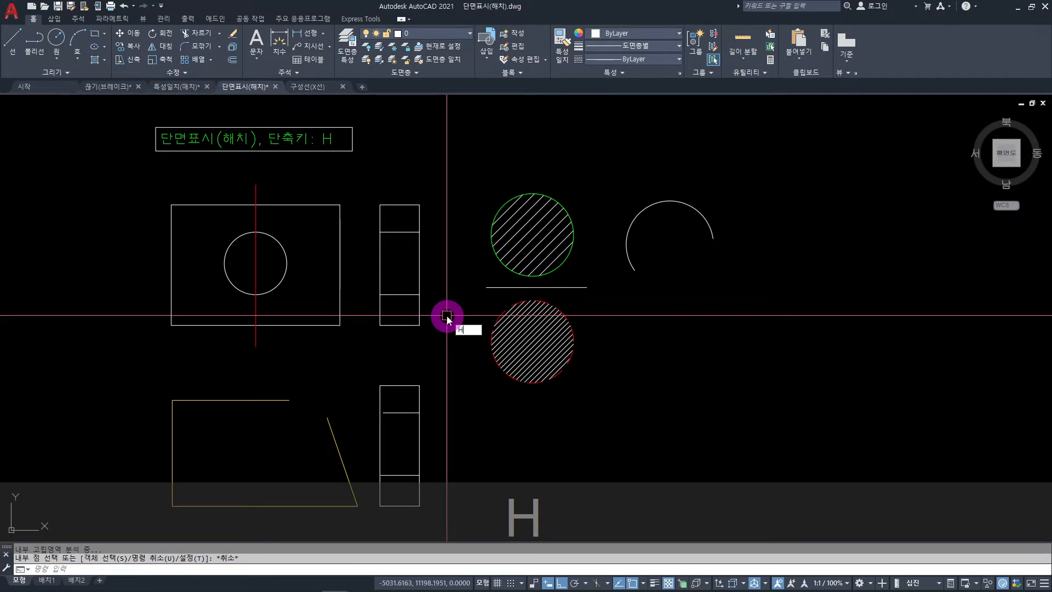
{"action": "key", "text": "space"}
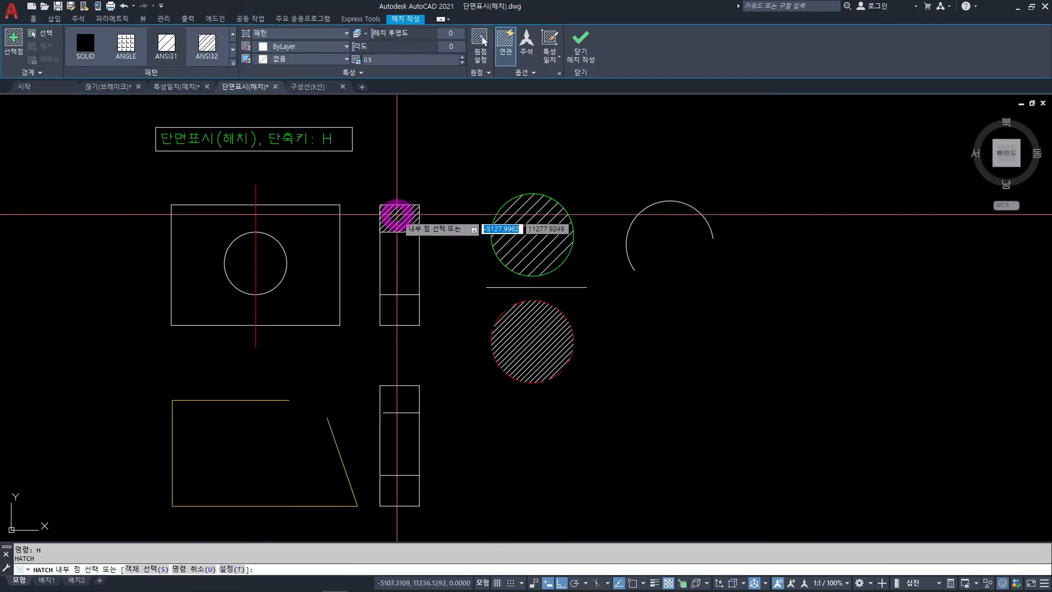
{"action": "left_click", "coordinate": [400, 308]}
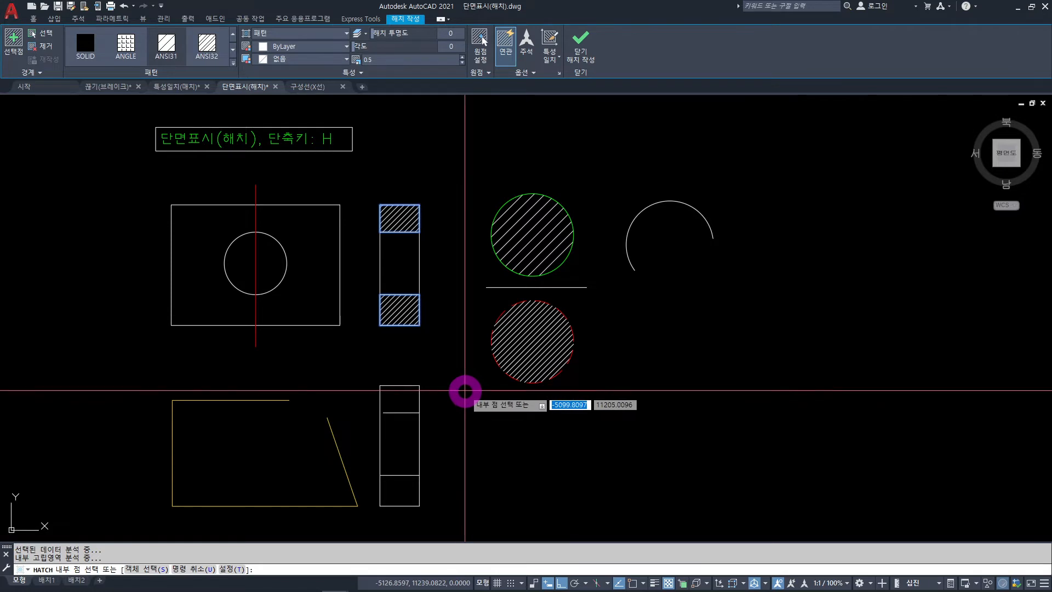
{"action": "key", "text": "Escape"}
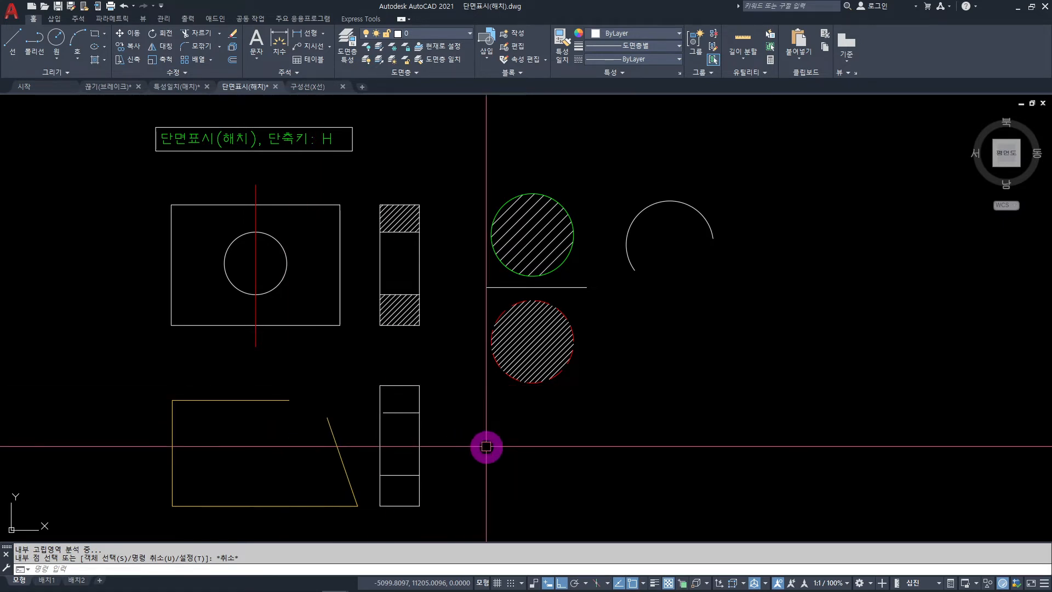
Try to hatch the inside of the open yellow outline with the ANSI31 pattern at scale 1.
{"action": "type", "text": "H"}
{"action": "key", "text": "space"}
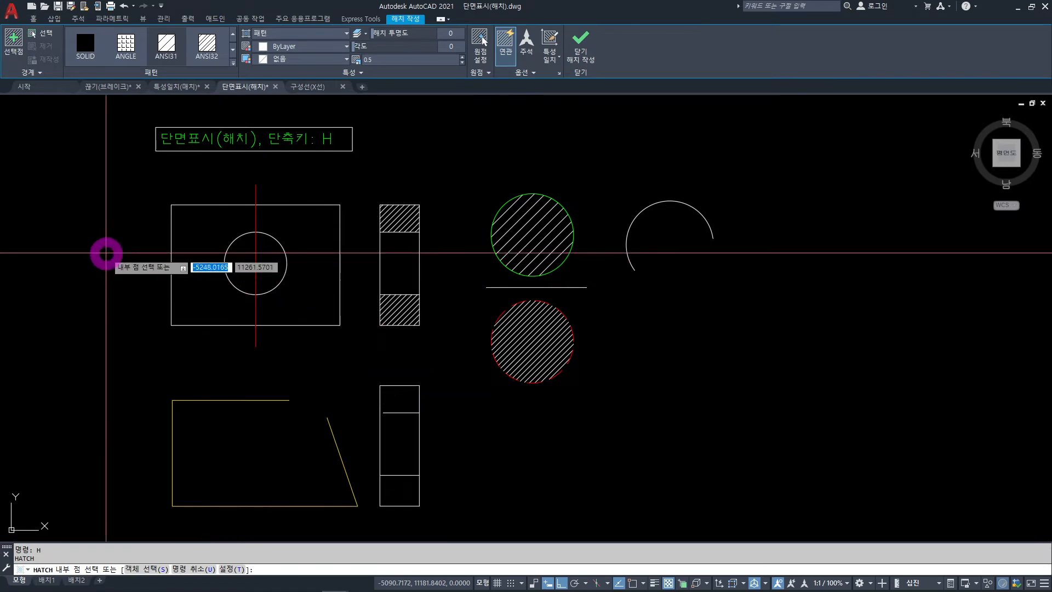
{"action": "left_click", "coordinate": [167, 49]}
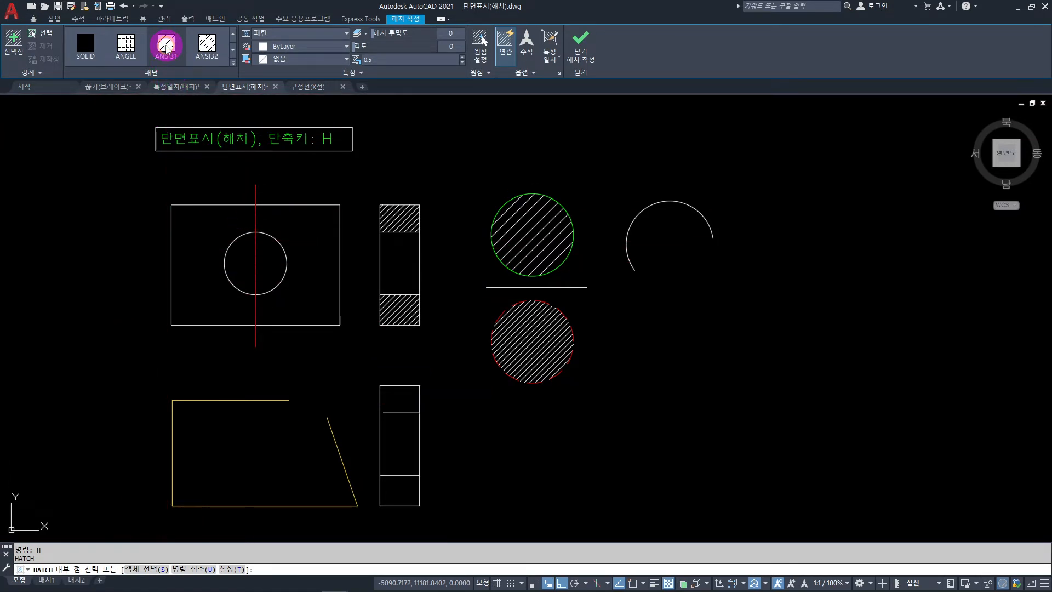
{"action": "left_click", "coordinate": [393, 58]}
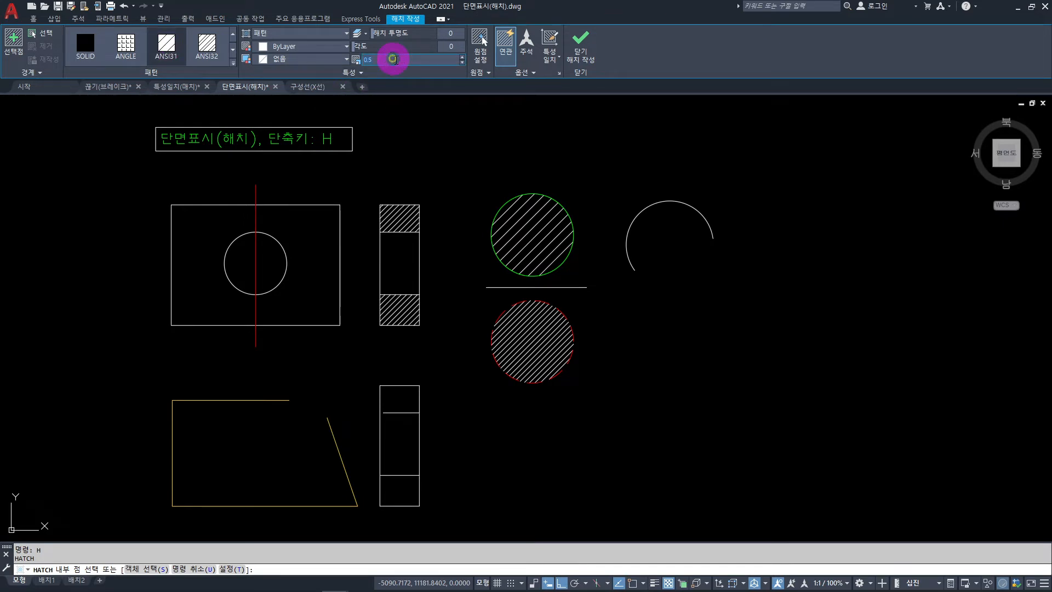
{"action": "type", "text": "1"}
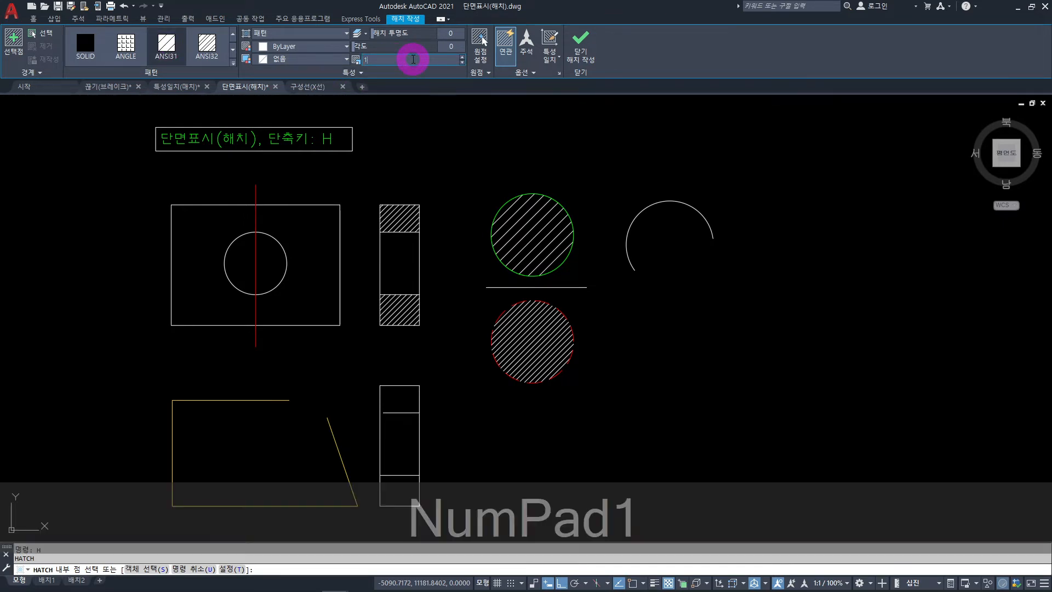
{"action": "key", "text": "Return"}
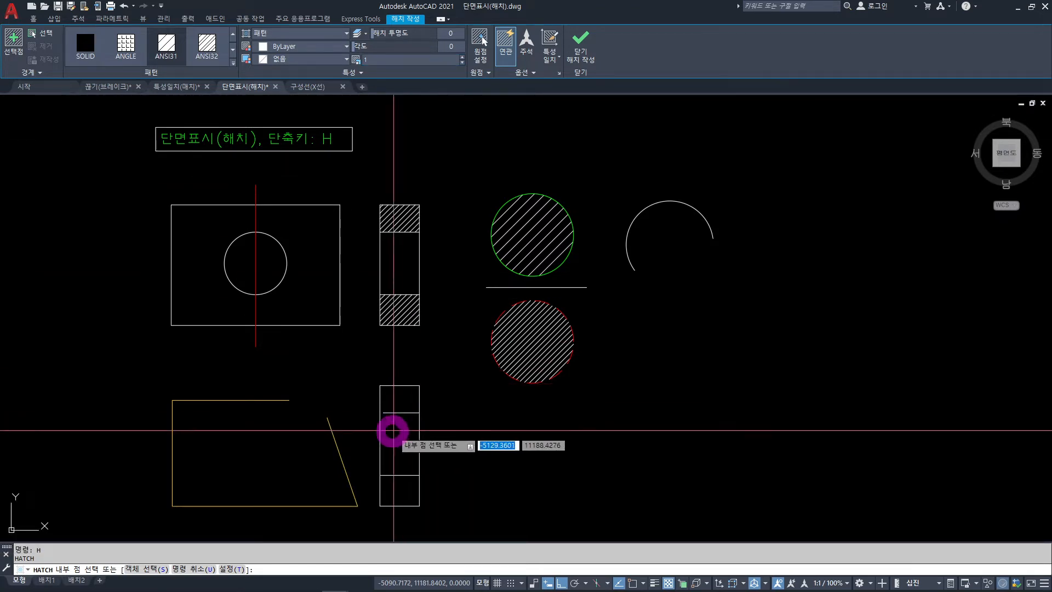
{"action": "left_click", "coordinate": [249, 454]}
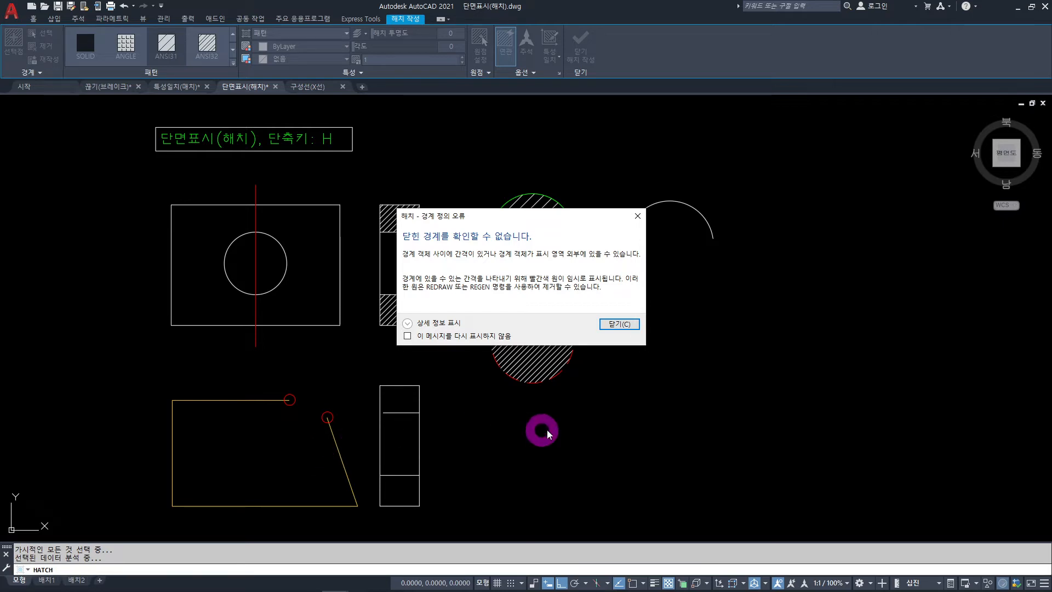
{"action": "left_click", "coordinate": [620, 324]}
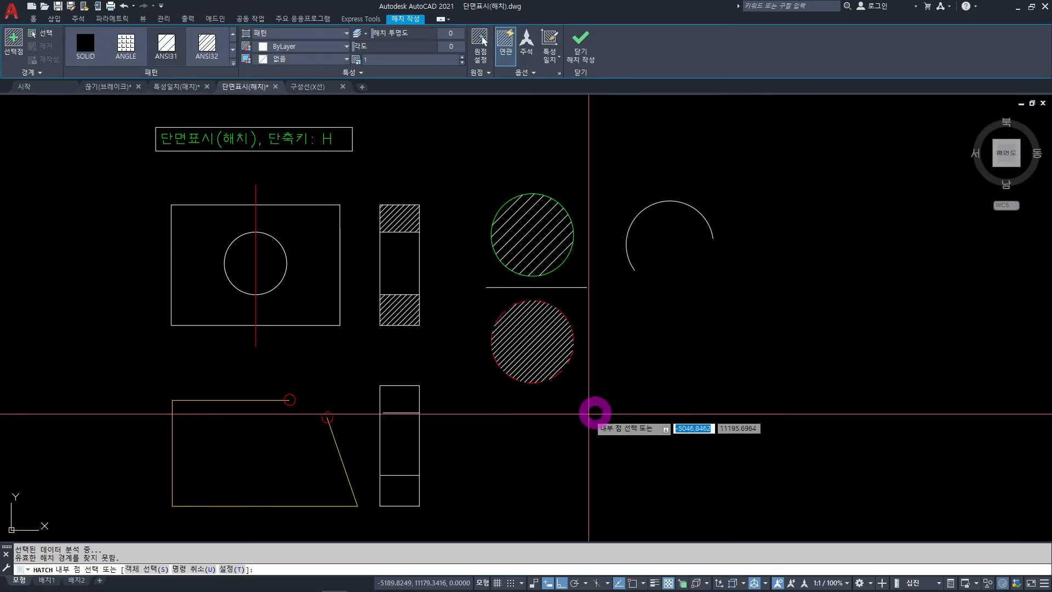
{"action": "key", "text": "Escape"}
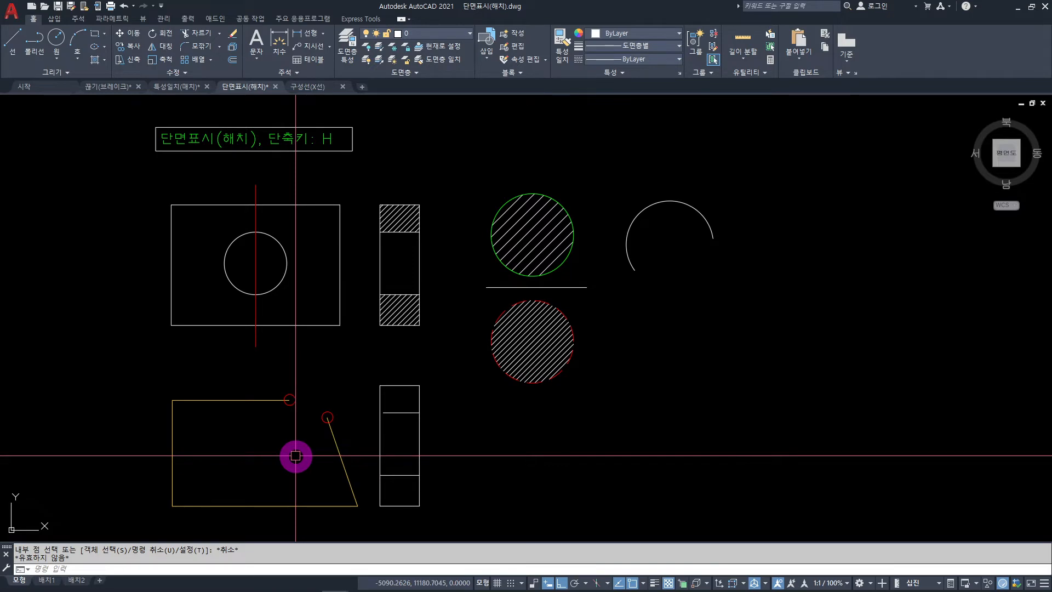
Try to delete the red gap-marker circles at the open ends of the yellow outline.
{"action": "left_click", "coordinate": [298, 400]}
{"action": "key", "text": "Escape"}
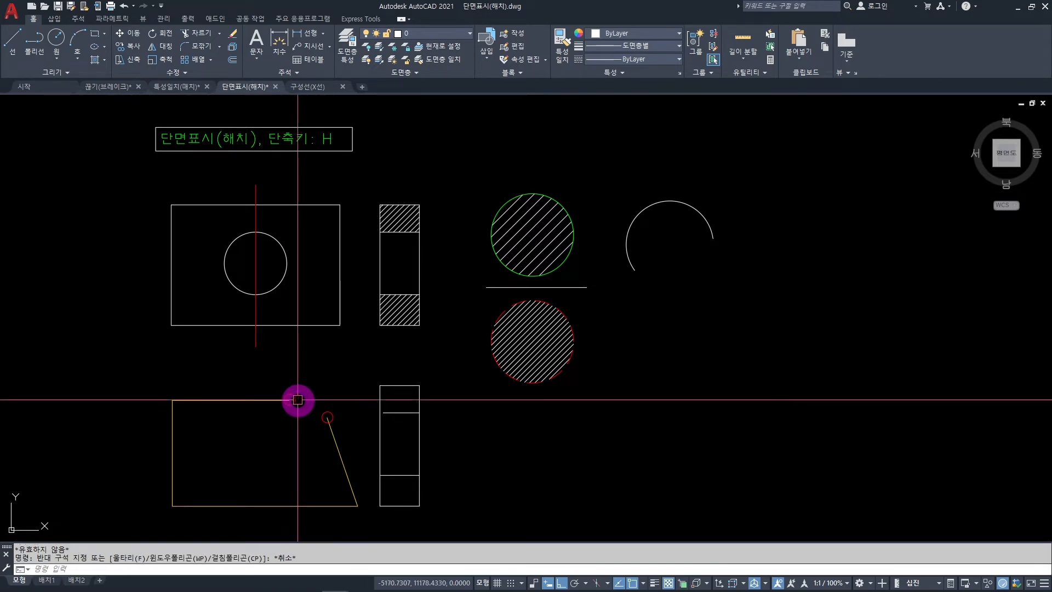
{"action": "left_click", "coordinate": [298, 400]}
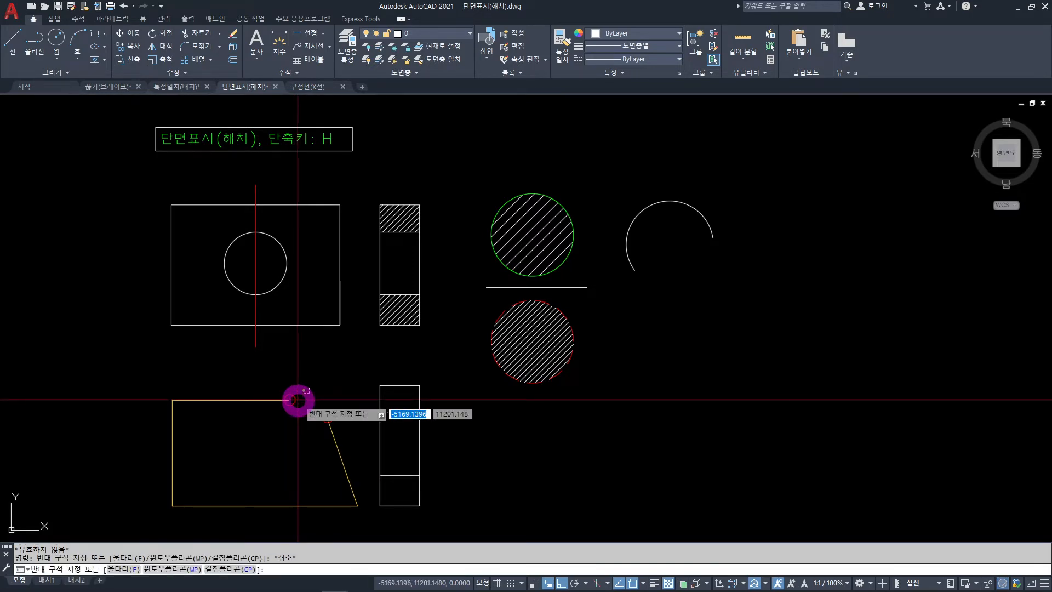
{"action": "key", "text": "Delete"}
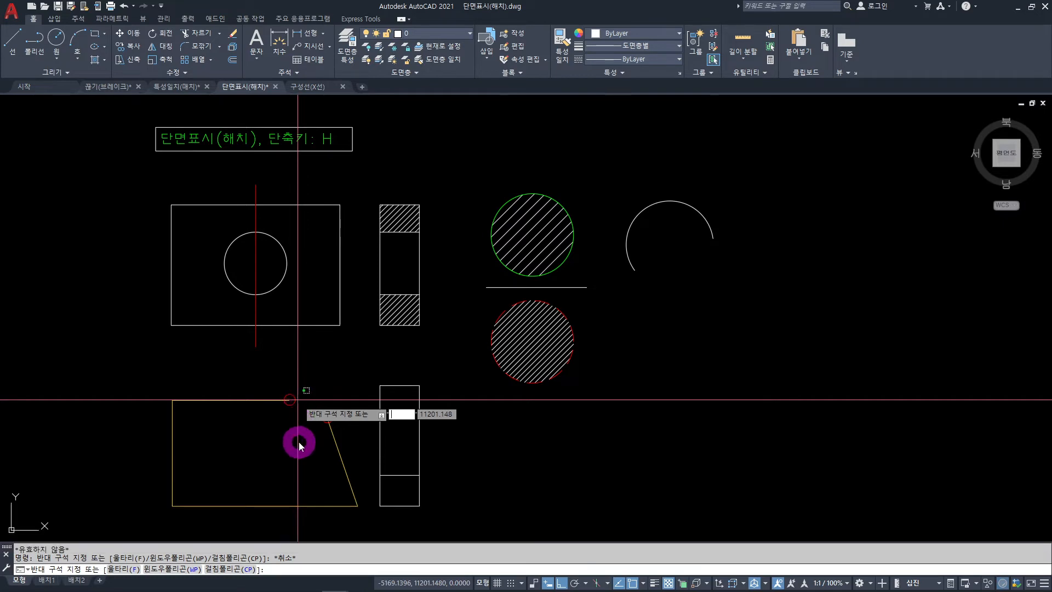
{"action": "key", "text": "Escape"}
{"action": "left_click", "coordinate": [267, 378]}
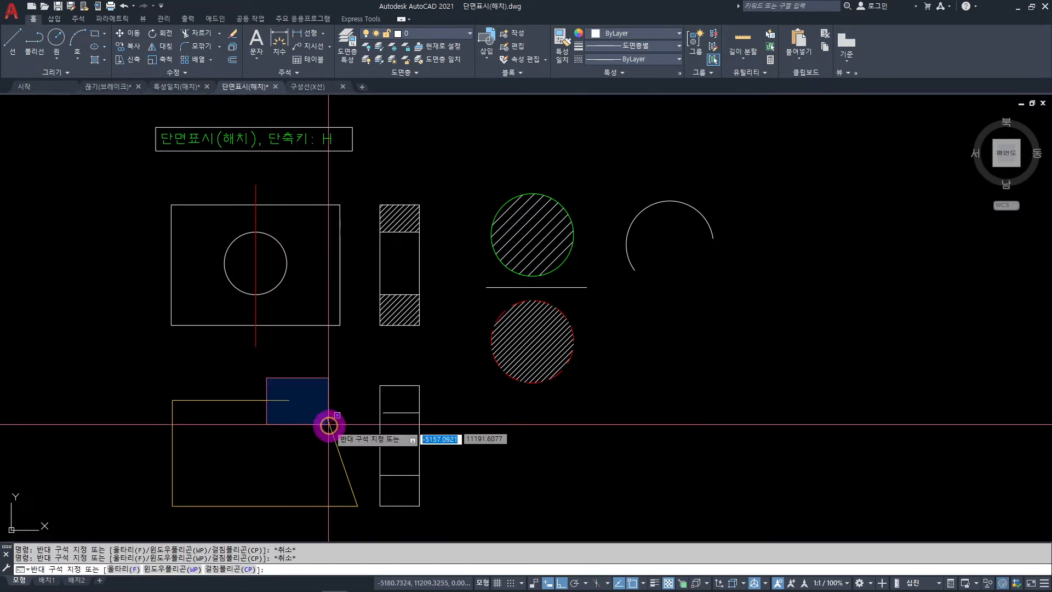
{"action": "left_click", "coordinate": [353, 440]}
{"action": "key", "text": "Delete"}
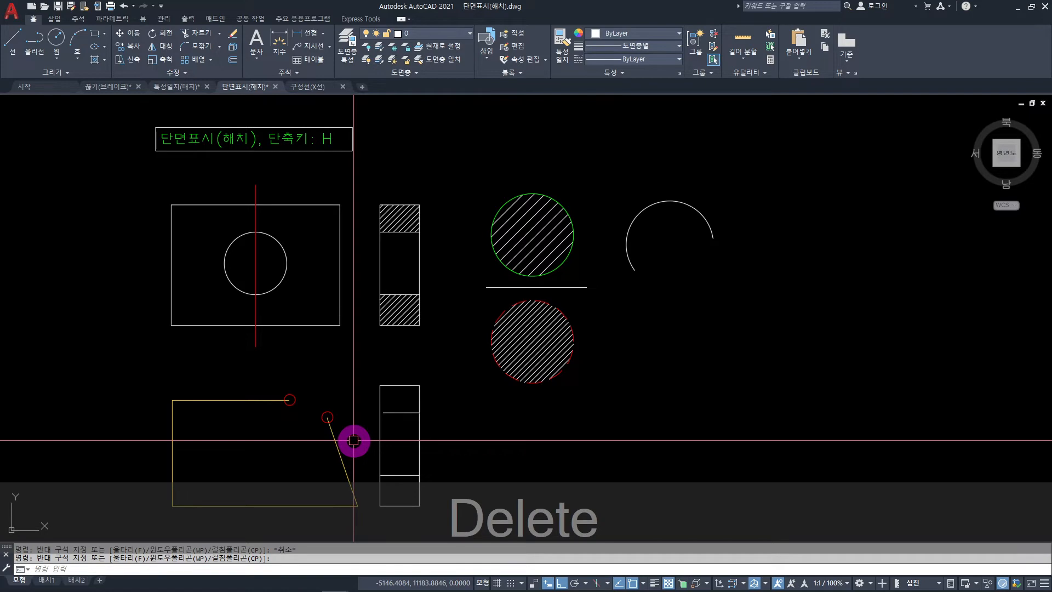
{"action": "key", "text": "Escape"}
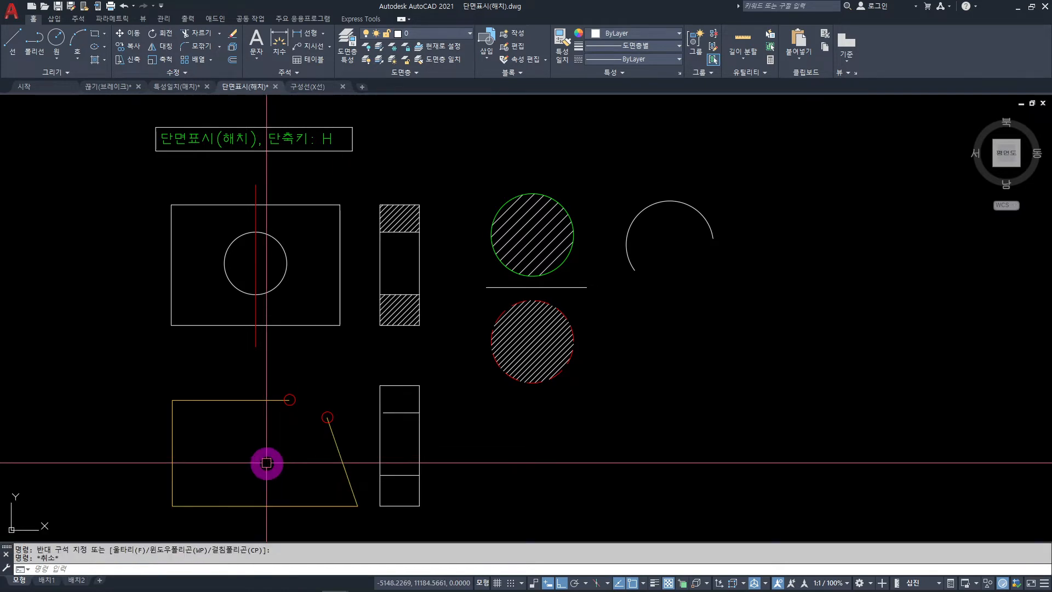
{"action": "type", "text": "H"}
{"action": "key", "text": "space"}
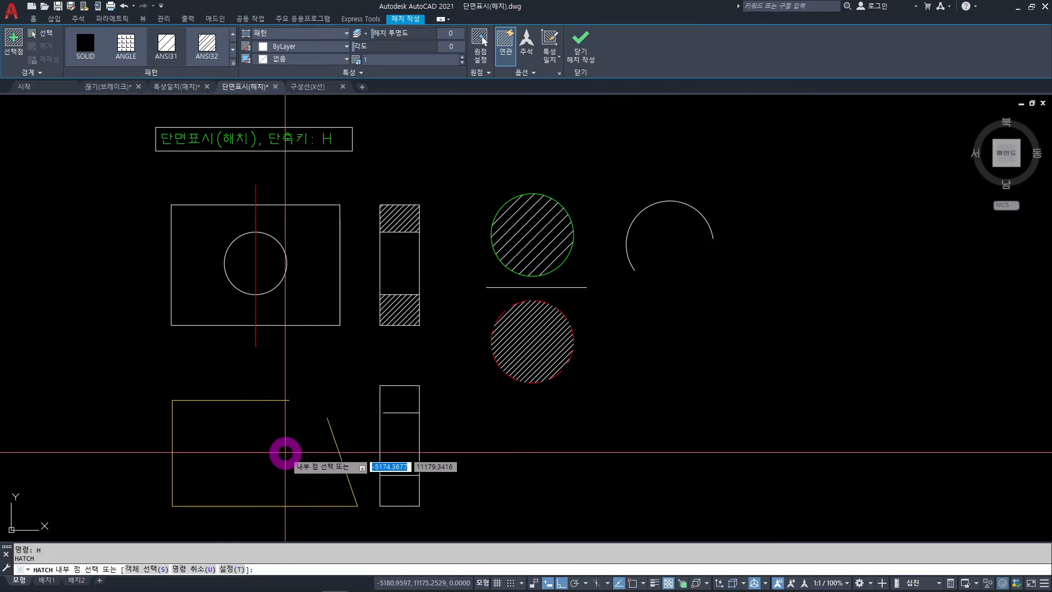
{"action": "key", "text": "Escape"}
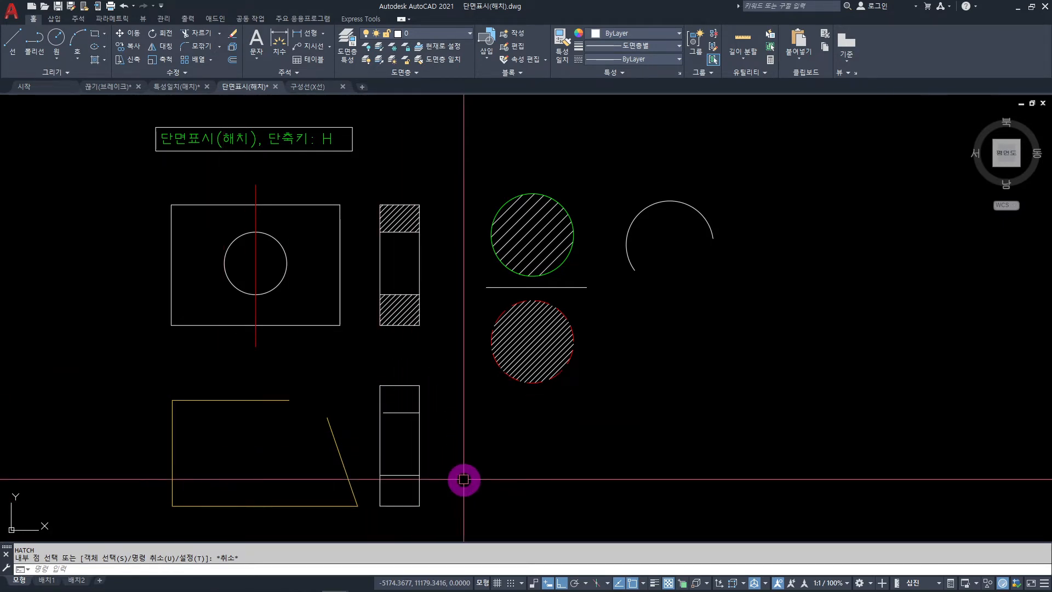
Hatch all areas of the lower narrow side view with the ANSI31 pattern at scale 1.
{"action": "type", "text": "h"}
{"action": "key", "text": "space"}
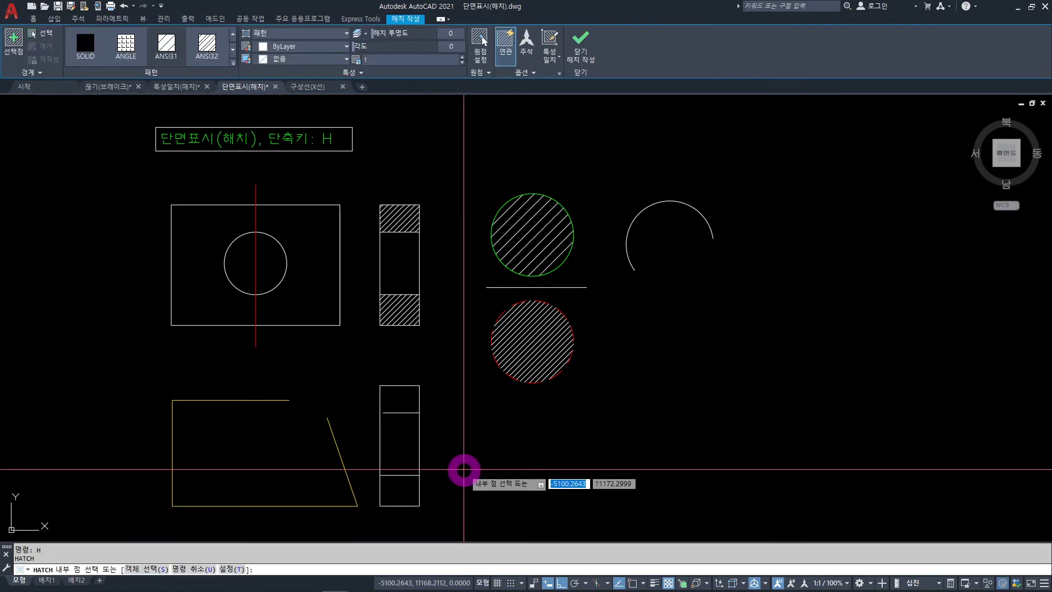
{"action": "left_click", "coordinate": [166, 44]}
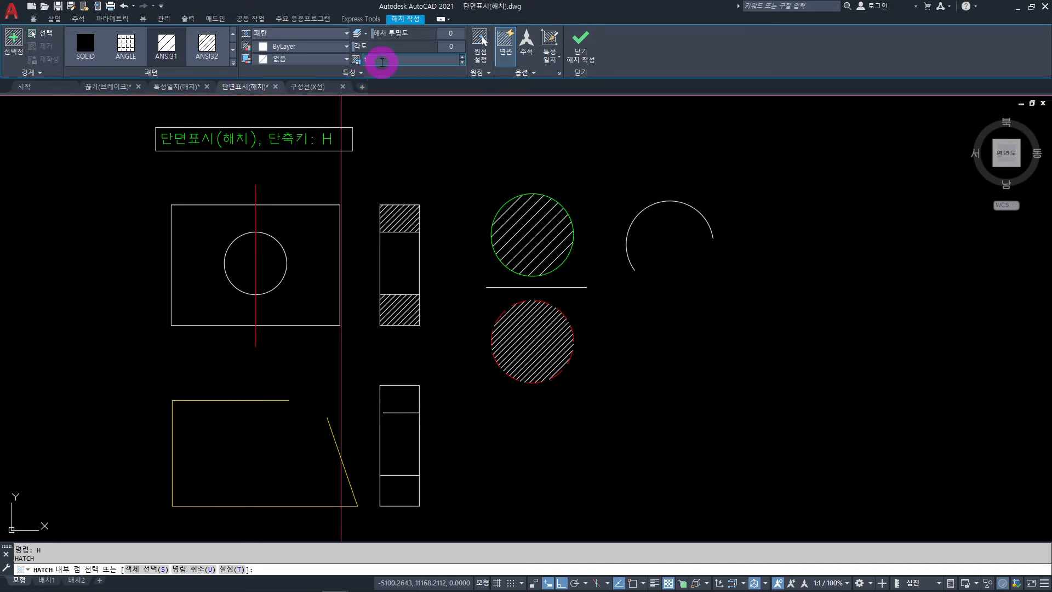
{"action": "left_click", "coordinate": [406, 491]}
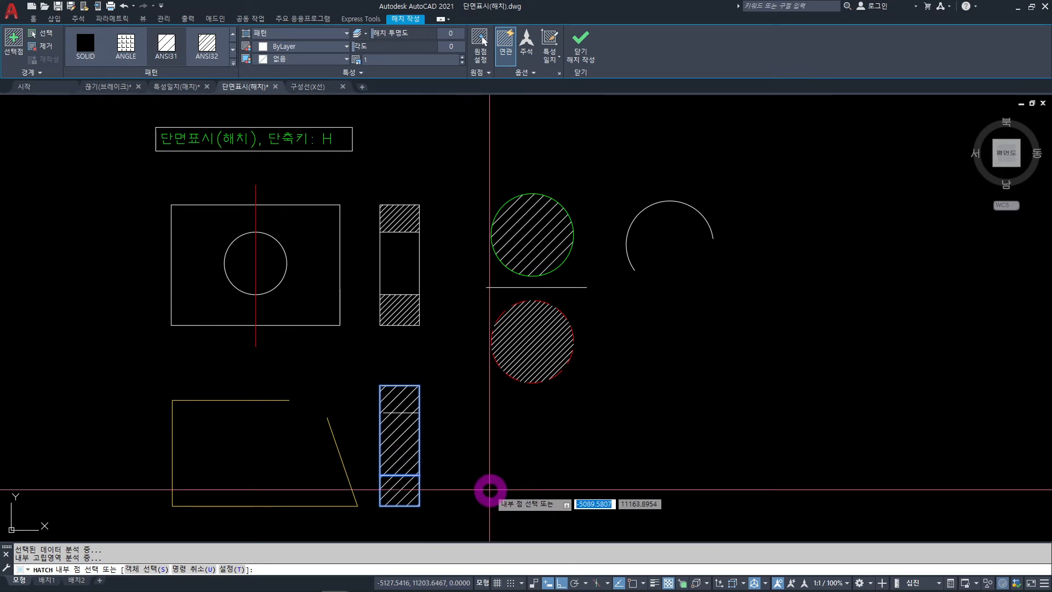
{"action": "key", "text": "Escape"}
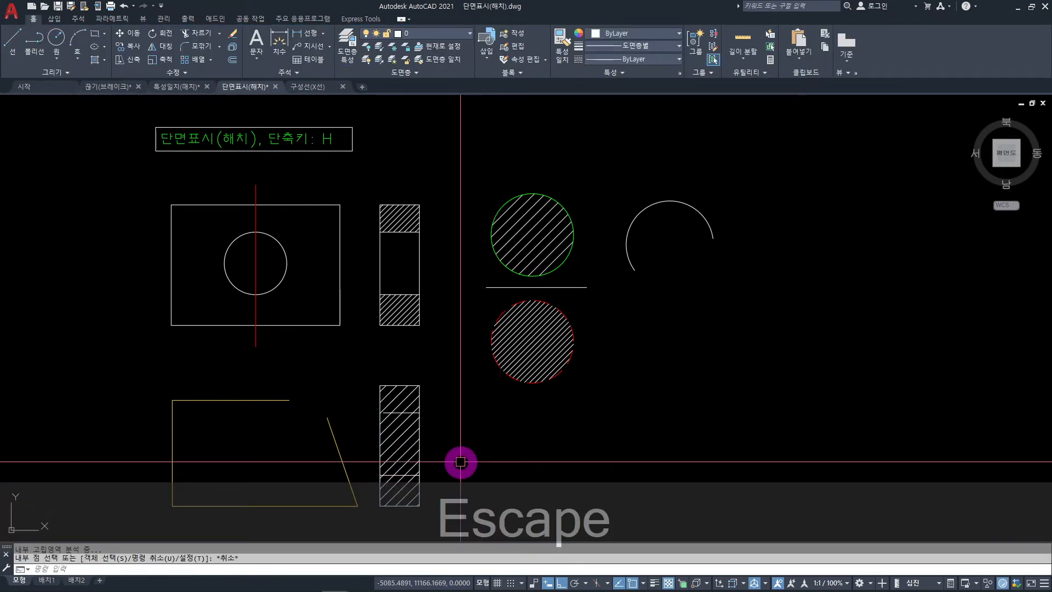
Change the color of the lower side view's hatch to red and deselect it.
{"action": "left_click", "coordinate": [403, 439]}
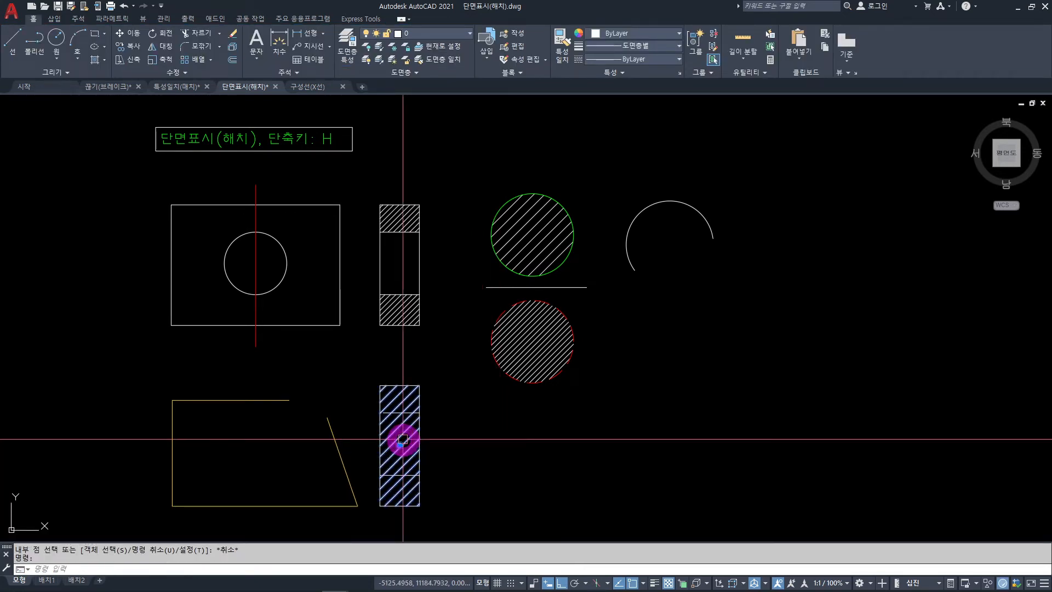
{"action": "left_click", "coordinate": [35, 19]}
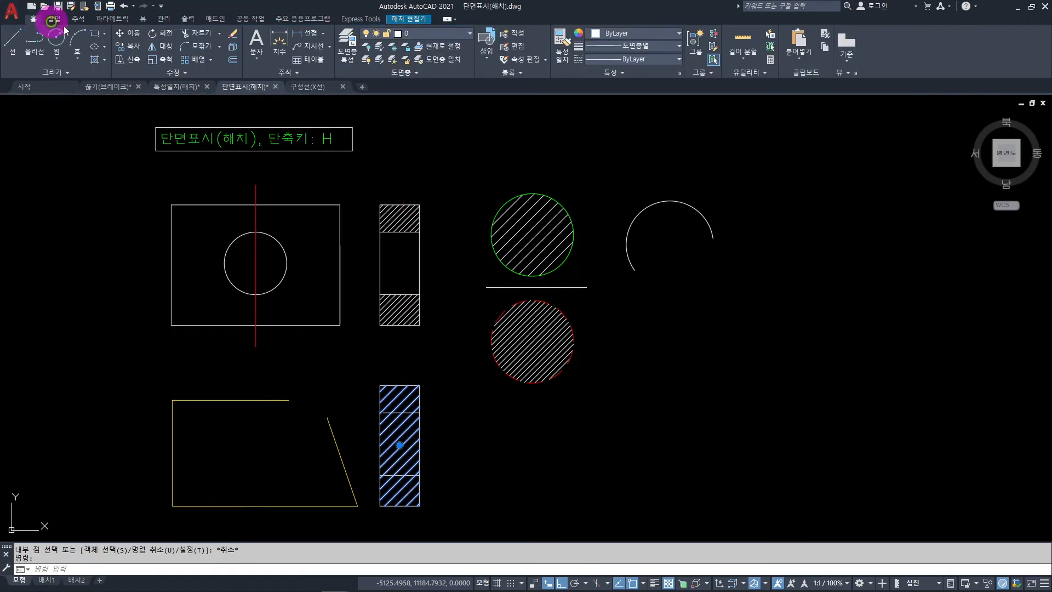
{"action": "left_click", "coordinate": [620, 34]}
{"action": "left_click", "coordinate": [593, 145]}
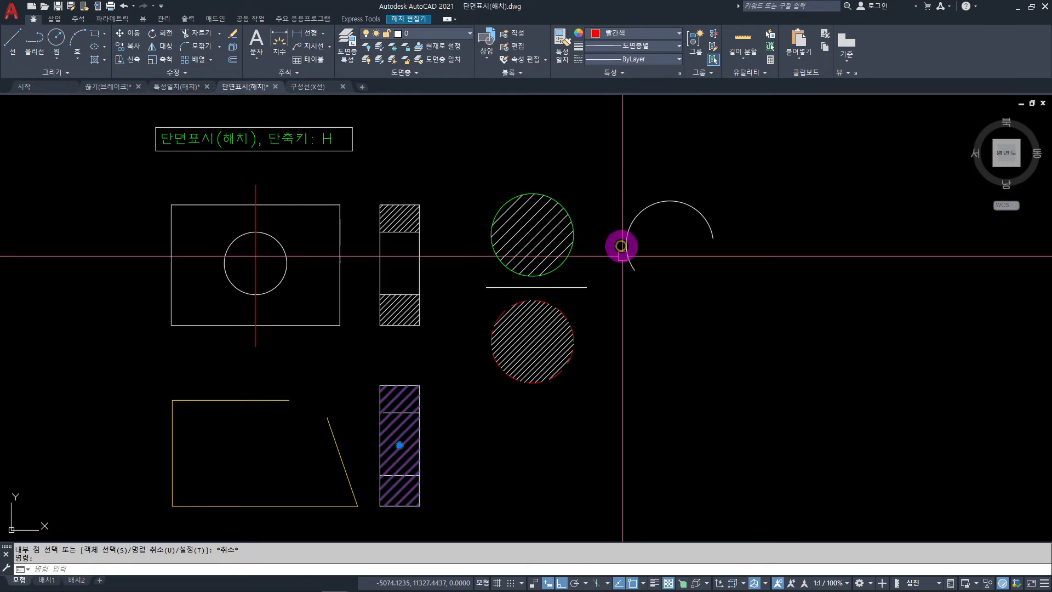
{"action": "key", "text": "Escape"}
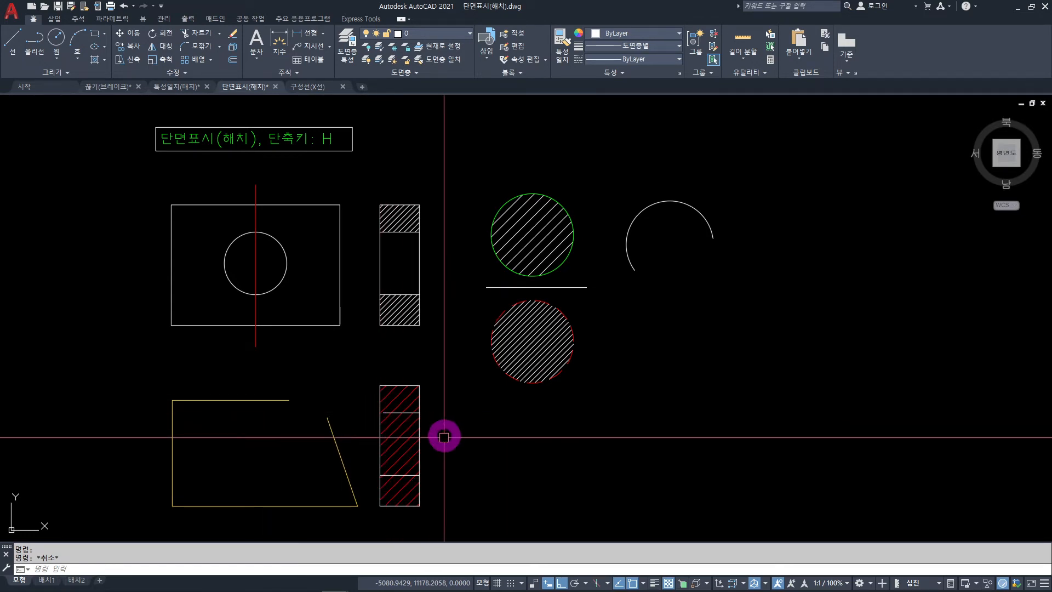
Delete the red hatch from the lower narrow side view.
{"action": "key", "text": "Escape"}
{"action": "left_click", "coordinate": [395, 442]}
{"action": "key", "text": "Delete"}
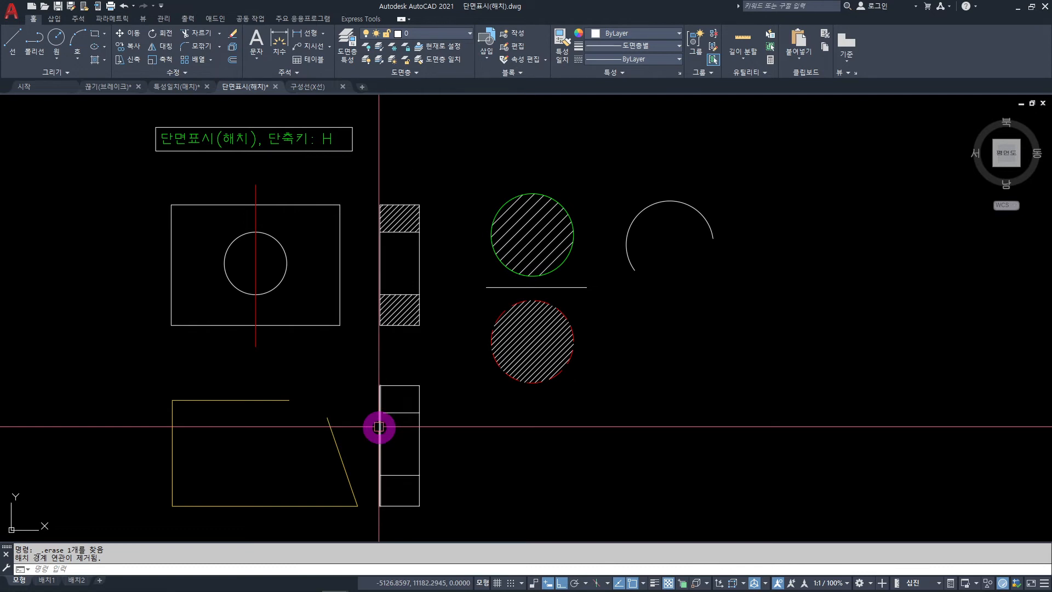
Hatch the lower side view's upper area, around the short line that stops before the edge, at scale 1.
{"action": "scroll", "coordinate": [376, 426], "scroll_direction": "up", "scroll_amount": 4}
{"action": "scroll", "coordinate": [378, 424], "scroll_direction": "up", "scroll_amount": 4}
{"action": "middle_click_drag", "start_coordinate": [439, 404], "coordinate": [364, 381]}
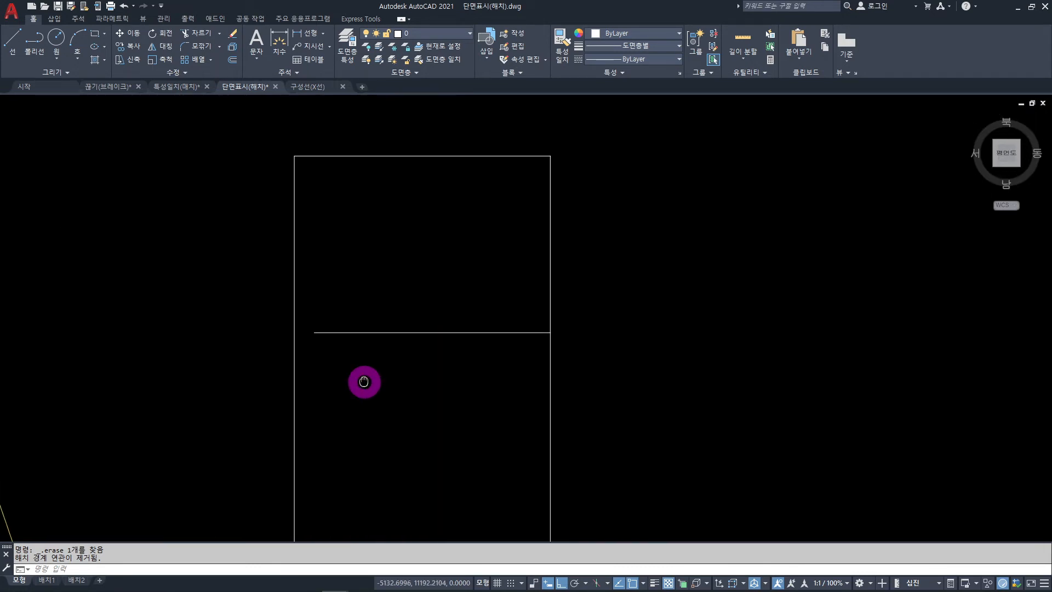
{"action": "left_click", "coordinate": [331, 334]}
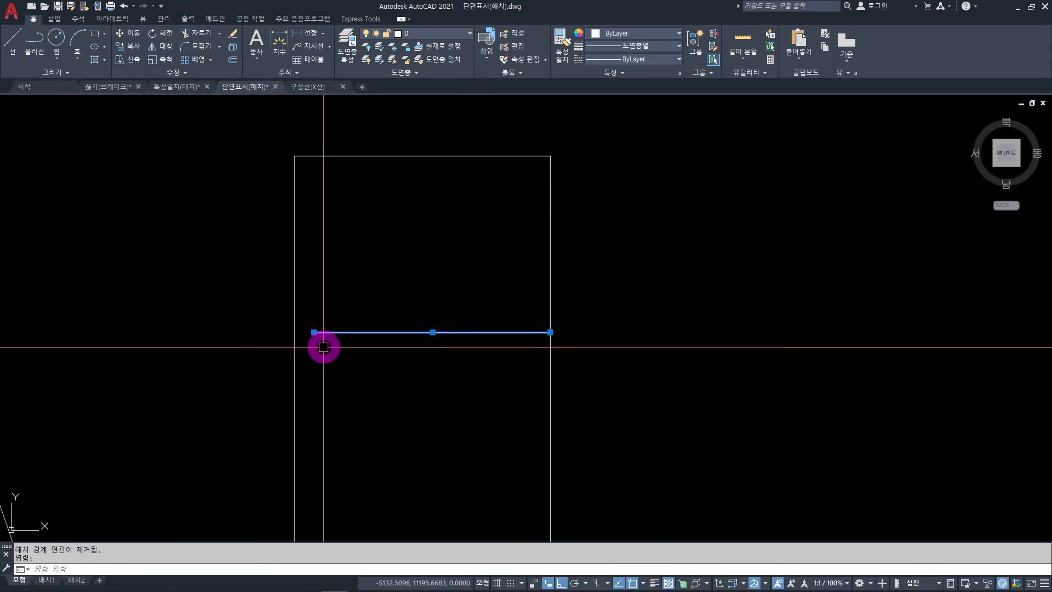
{"action": "key", "text": "Escape"}
{"action": "type", "text": "H"}
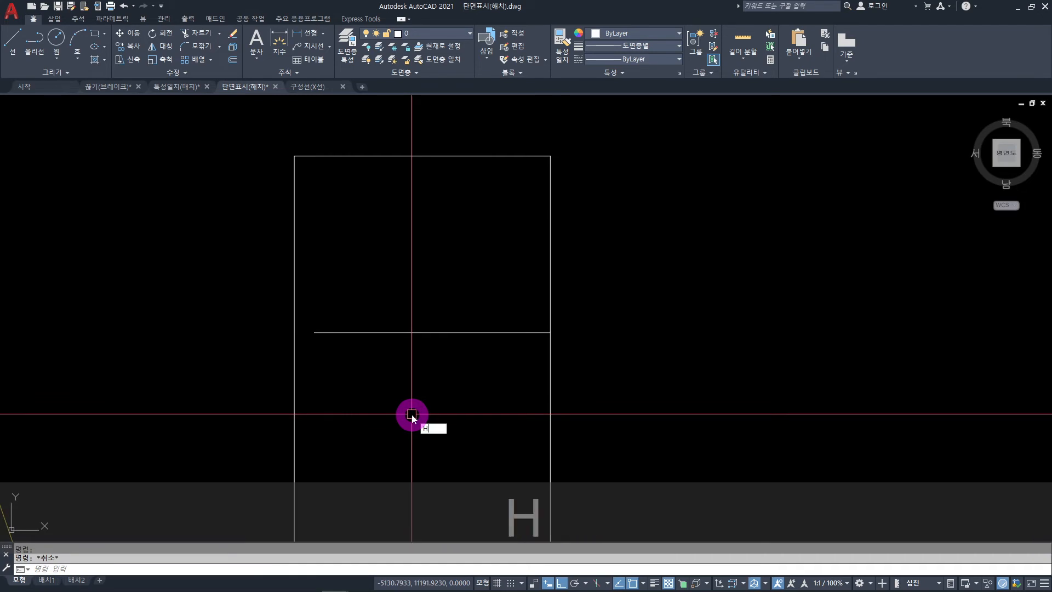
{"action": "key", "text": "Return"}
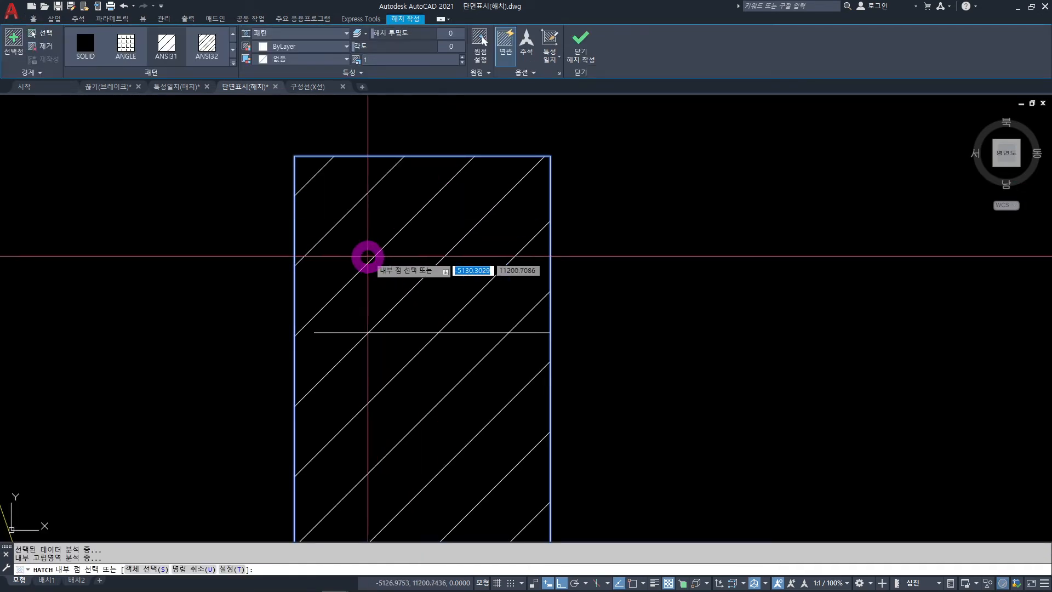
{"action": "scroll", "coordinate": [455, 334], "scroll_direction": "down", "scroll_amount": 6}
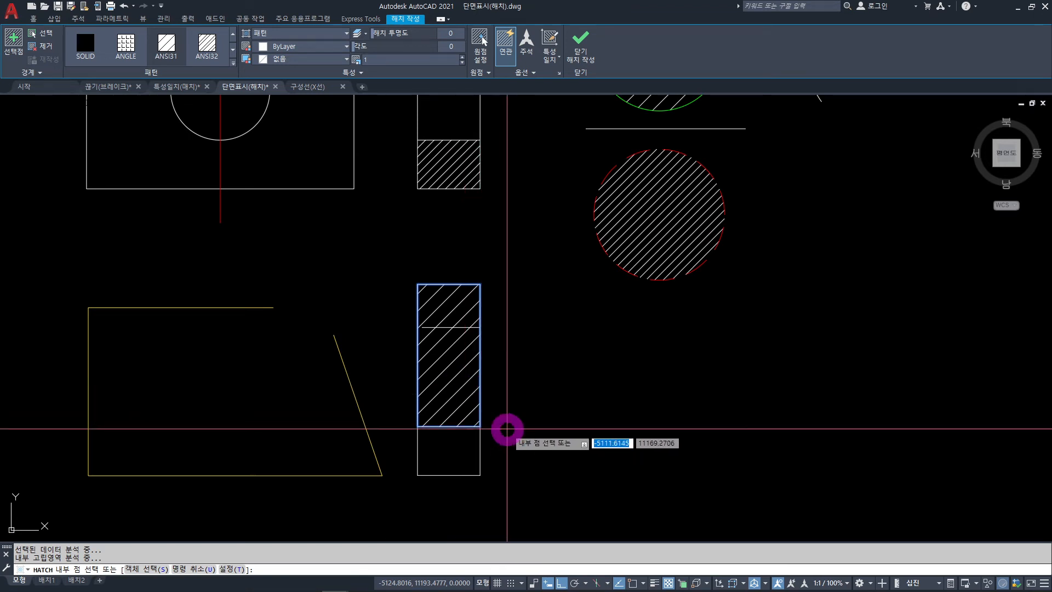
{"action": "scroll", "coordinate": [514, 397], "scroll_direction": "up", "scroll_amount": 2}
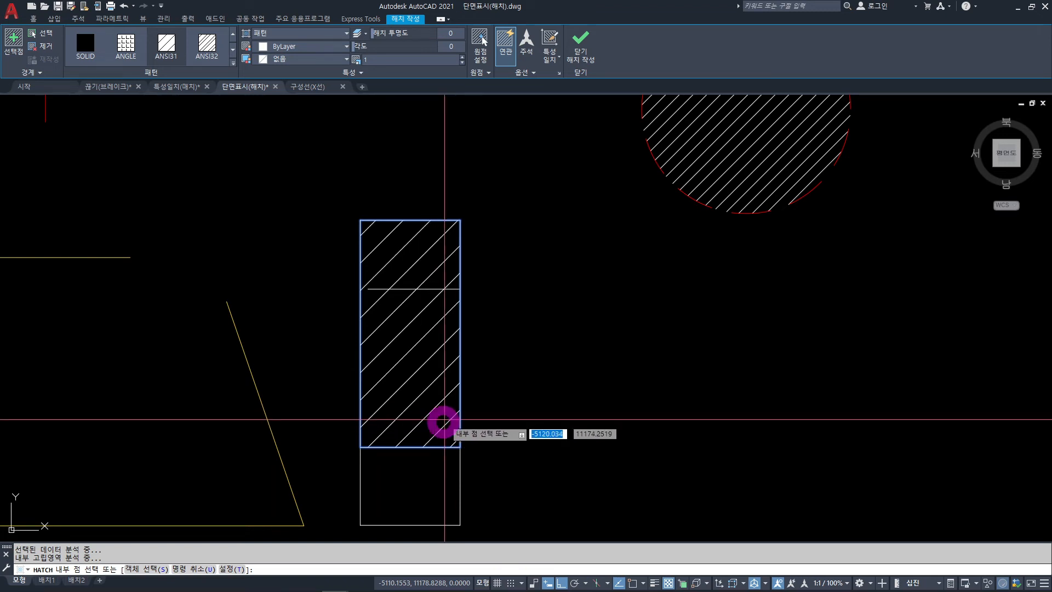
{"action": "key", "text": "Escape"}
Delete the hatch around the short line in the lower side view.
{"action": "left_click", "coordinate": [414, 393]}
{"action": "key", "text": "Delete"}
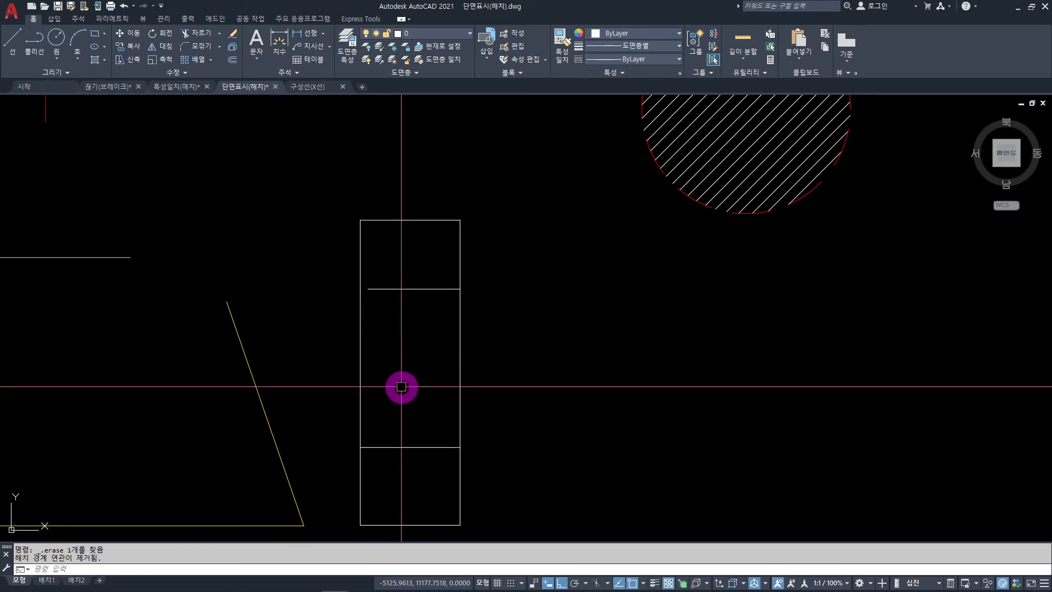
{"action": "scroll", "coordinate": [413, 364], "scroll_direction": "down", "scroll_amount": 2}
{"action": "middle_click_drag", "start_coordinate": [413, 364], "coordinate": [555, 380]}
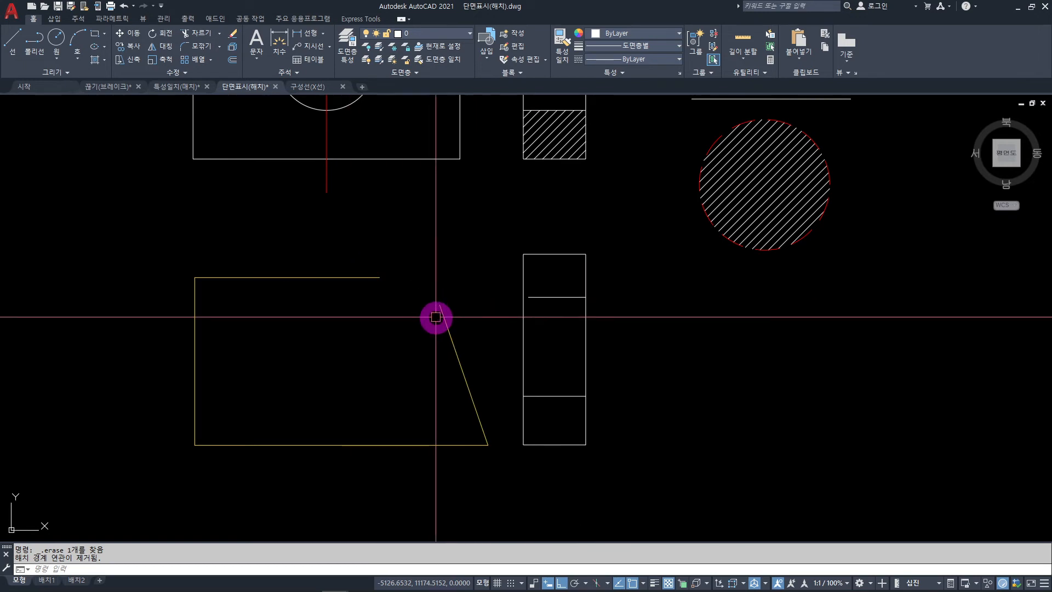
{"action": "scroll", "coordinate": [541, 307], "scroll_direction": "up", "scroll_amount": 4}
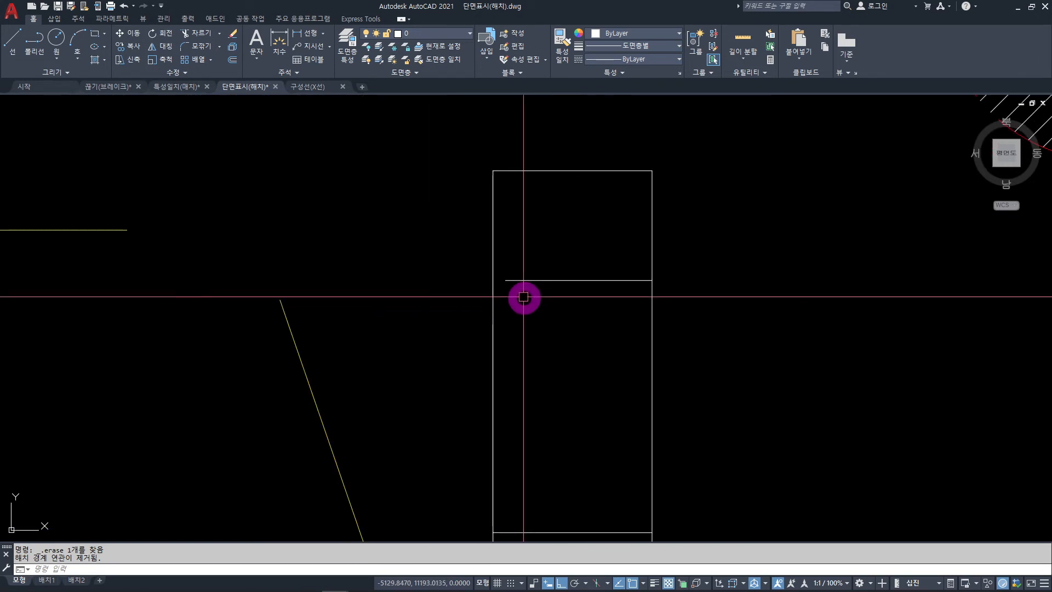
{"action": "scroll", "coordinate": [496, 212], "scroll_direction": "down", "scroll_amount": 4}
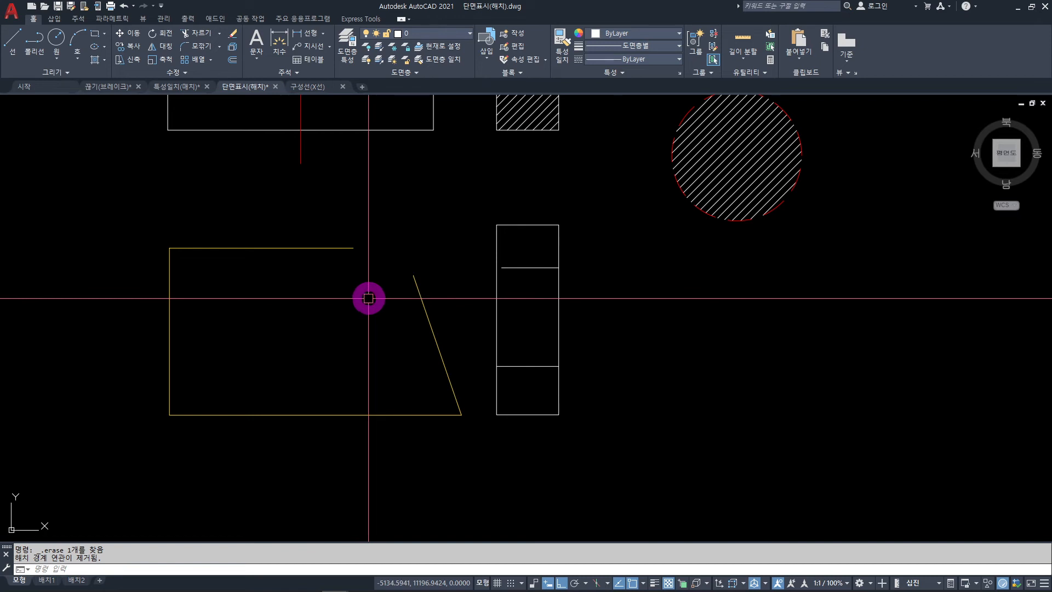
Try to hatch the inside of the open arc beside the green circle at scale 1.
{"action": "left_click", "coordinate": [345, 312]}
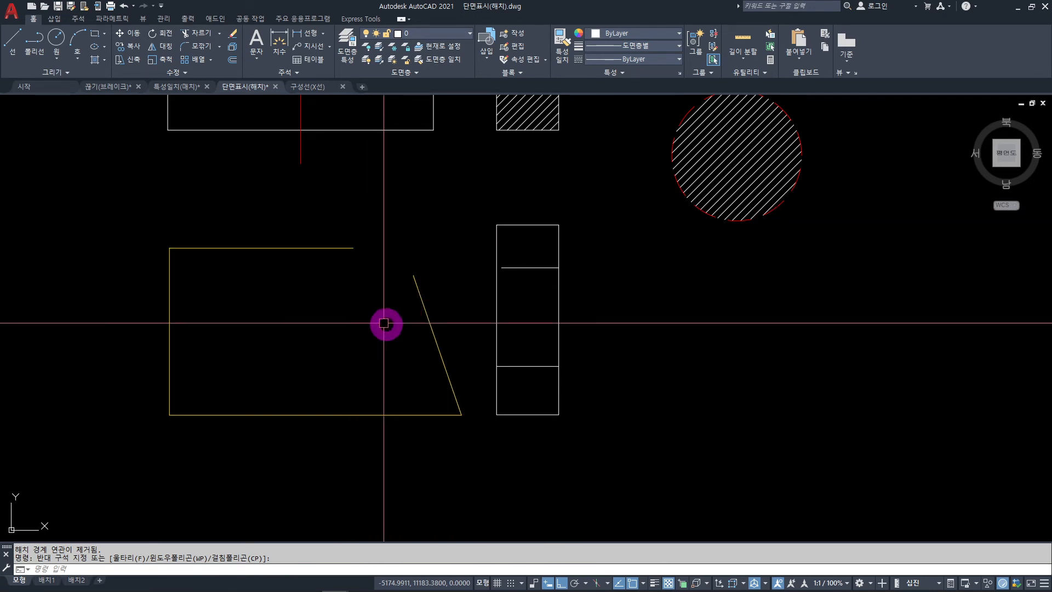
{"action": "scroll", "coordinate": [383, 323], "scroll_direction": "down", "scroll_amount": 4}
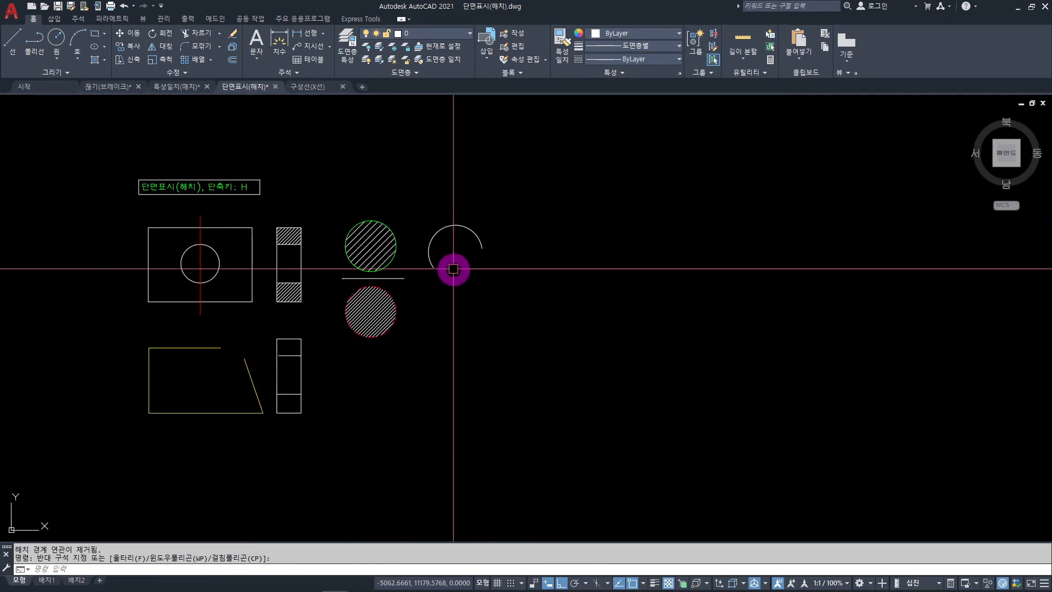
{"action": "scroll", "coordinate": [455, 255], "scroll_direction": "up", "scroll_amount": 1}
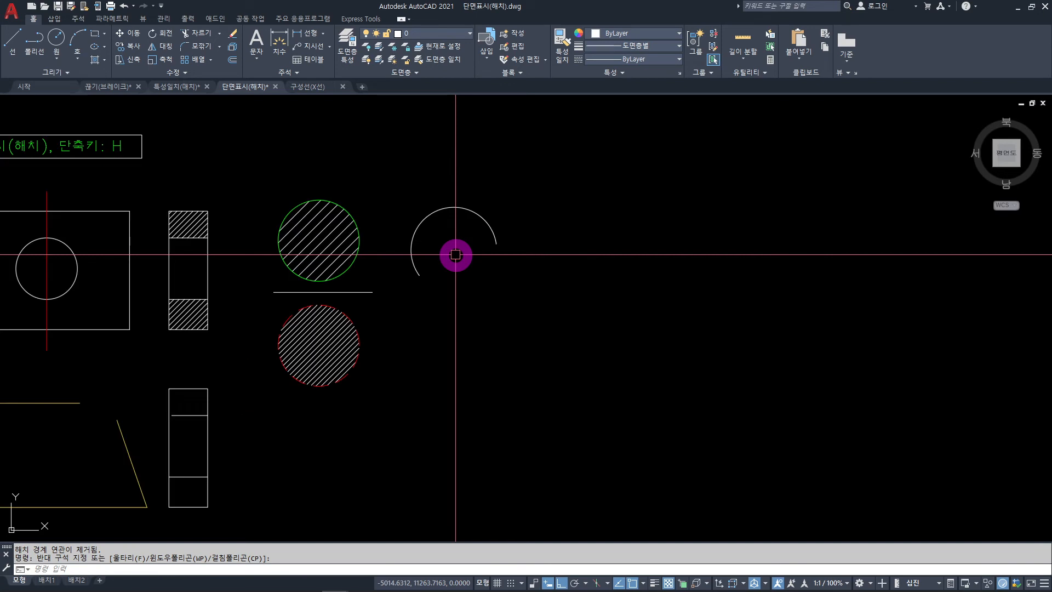
{"action": "scroll", "coordinate": [457, 256], "scroll_direction": "up", "scroll_amount": 3}
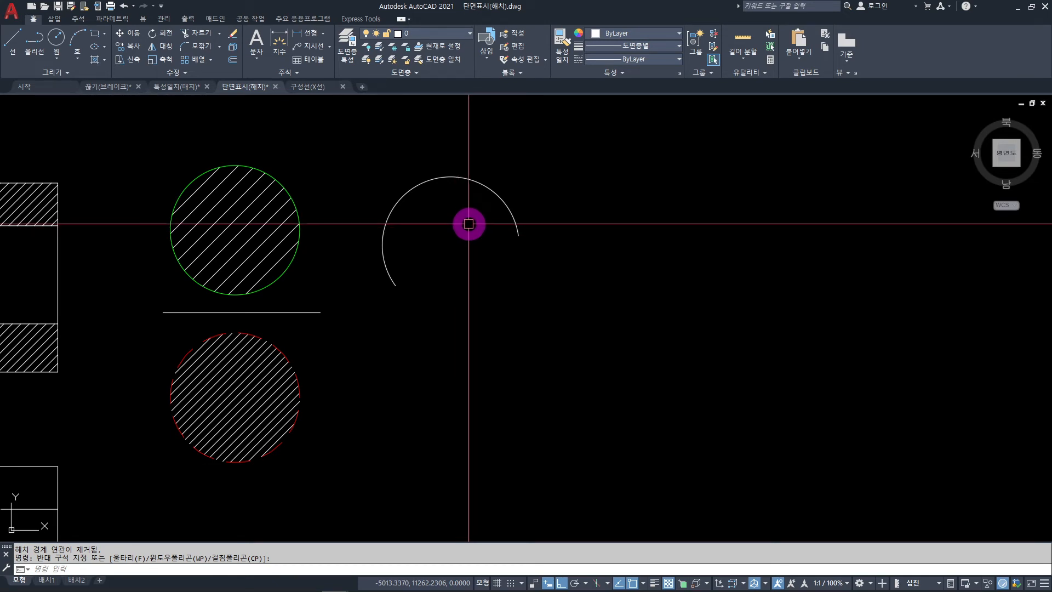
{"action": "double_click", "coordinate": [526, 352]}
{"action": "type", "text": "H"}
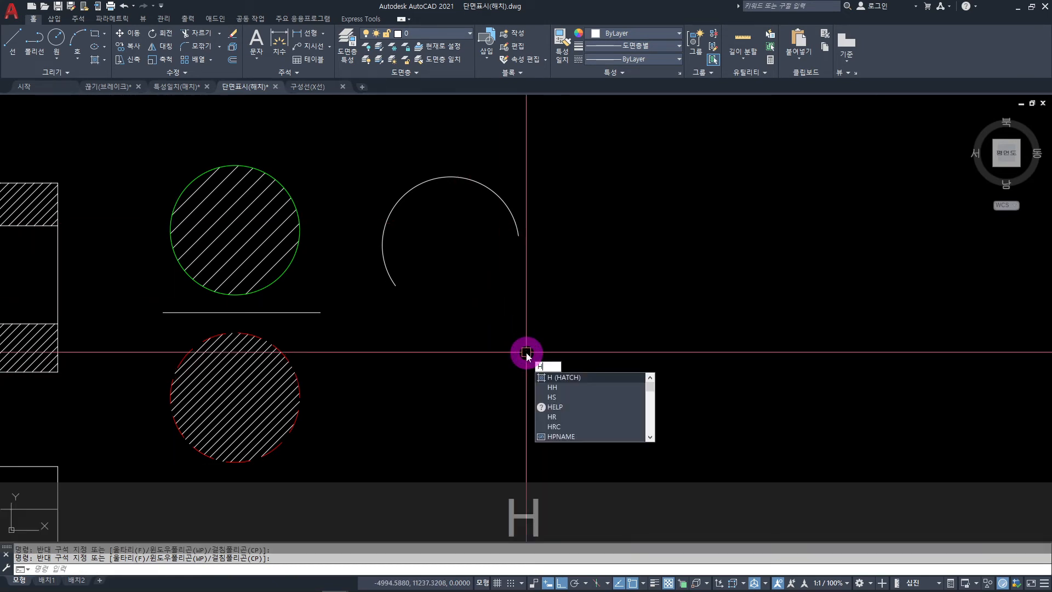
{"action": "key", "text": "space"}
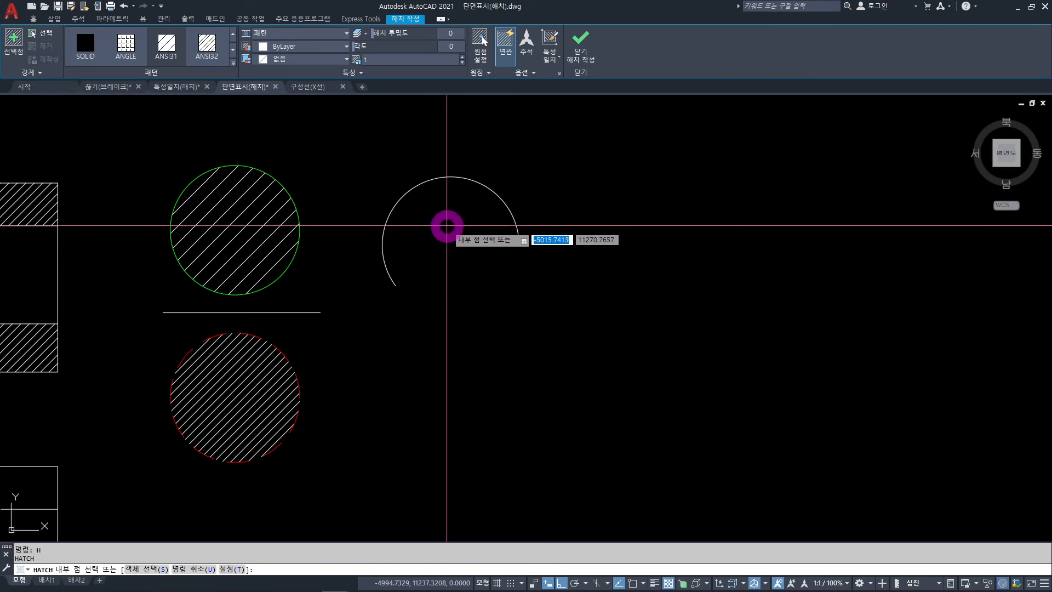
{"action": "left_click", "coordinate": [446, 225]}
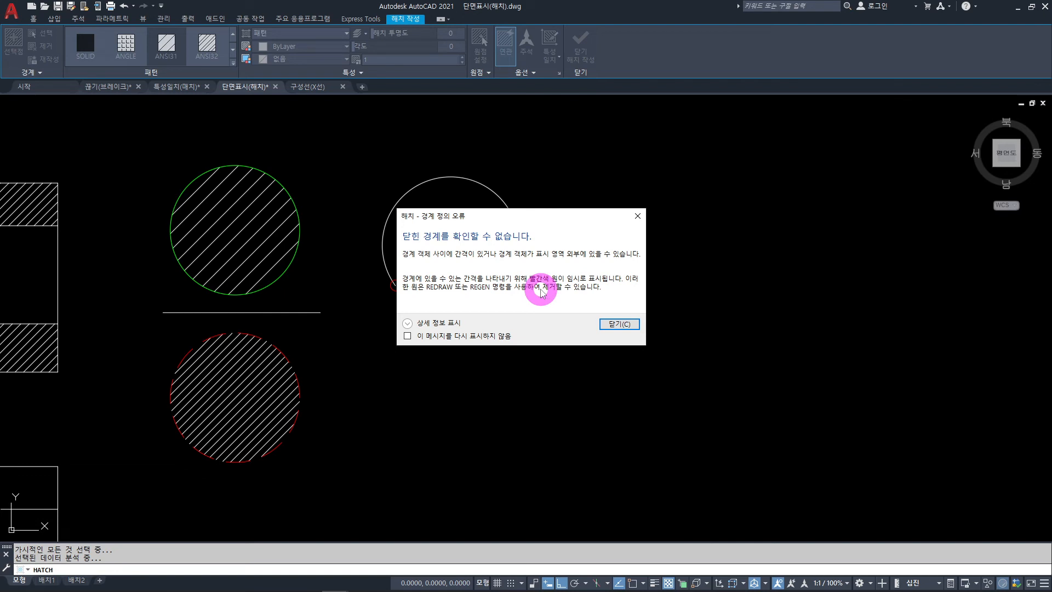
{"action": "left_click", "coordinate": [615, 325]}
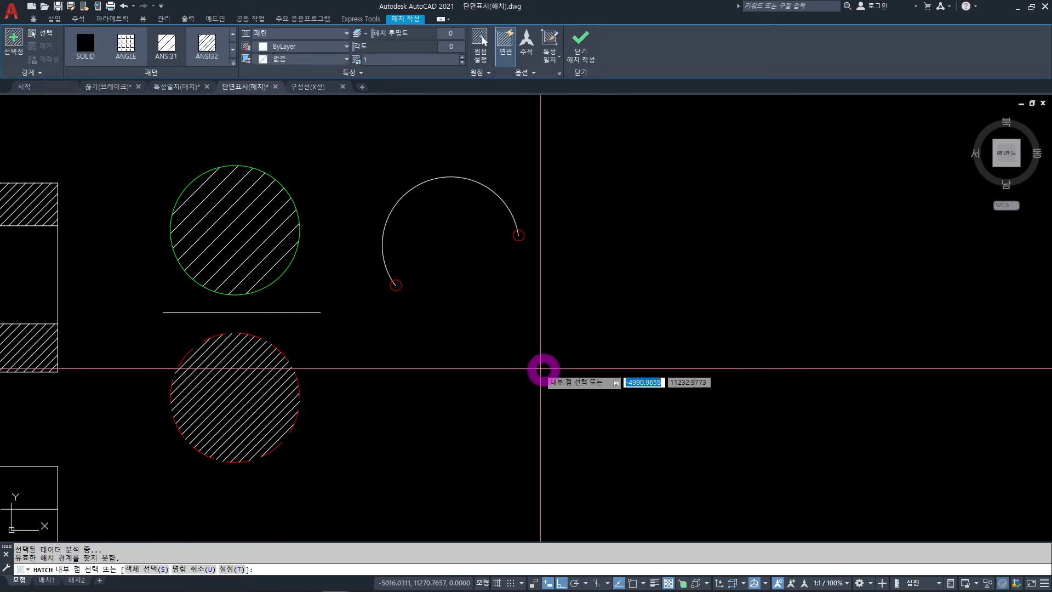
{"action": "key", "text": "Escape"}
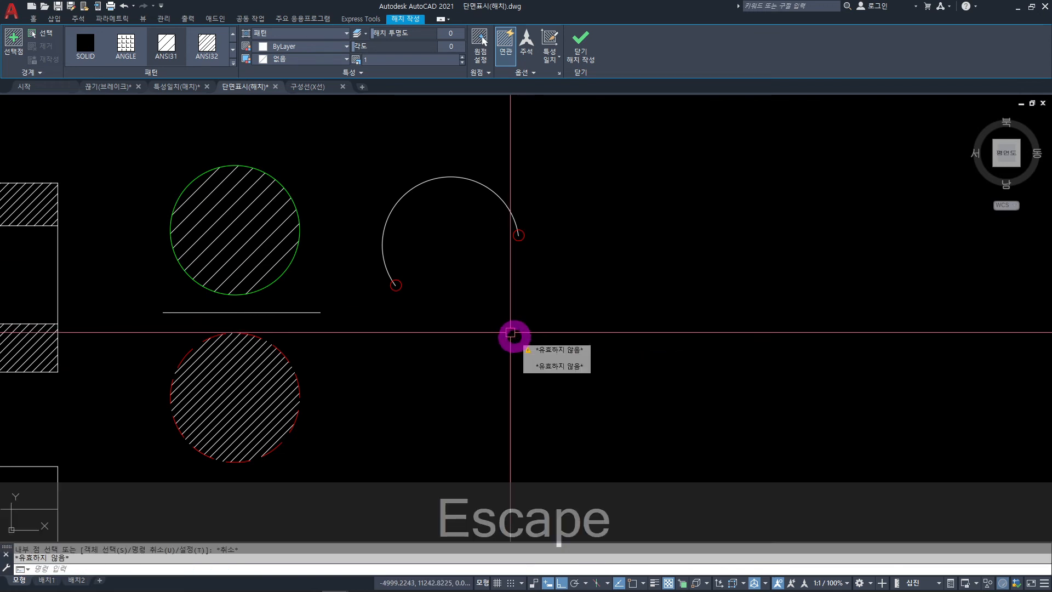
{"action": "key", "text": "Escape"}
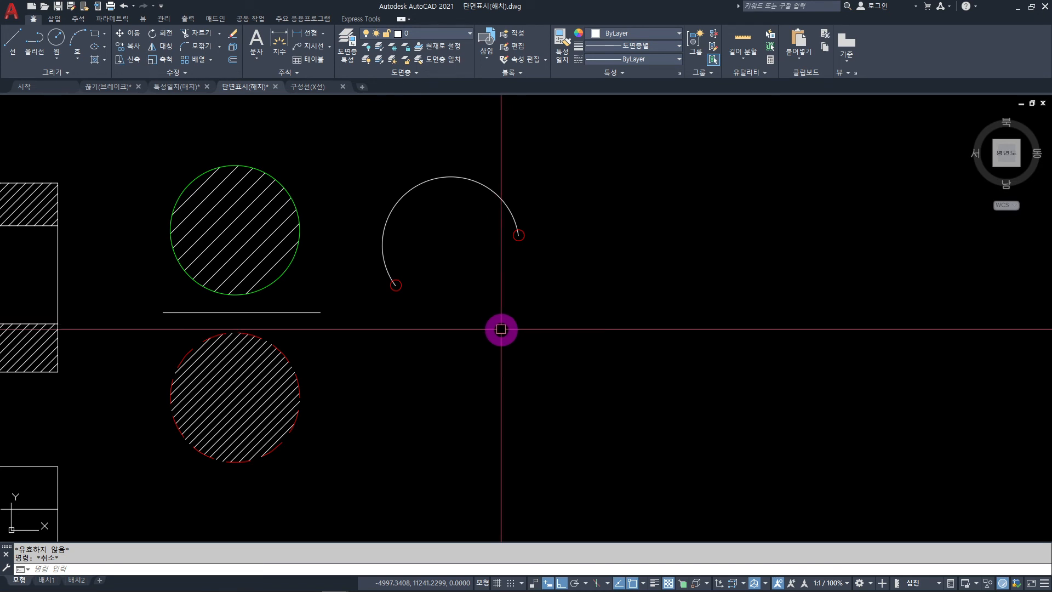
{"action": "type", "text": "h"}
{"action": "key", "text": "space"}
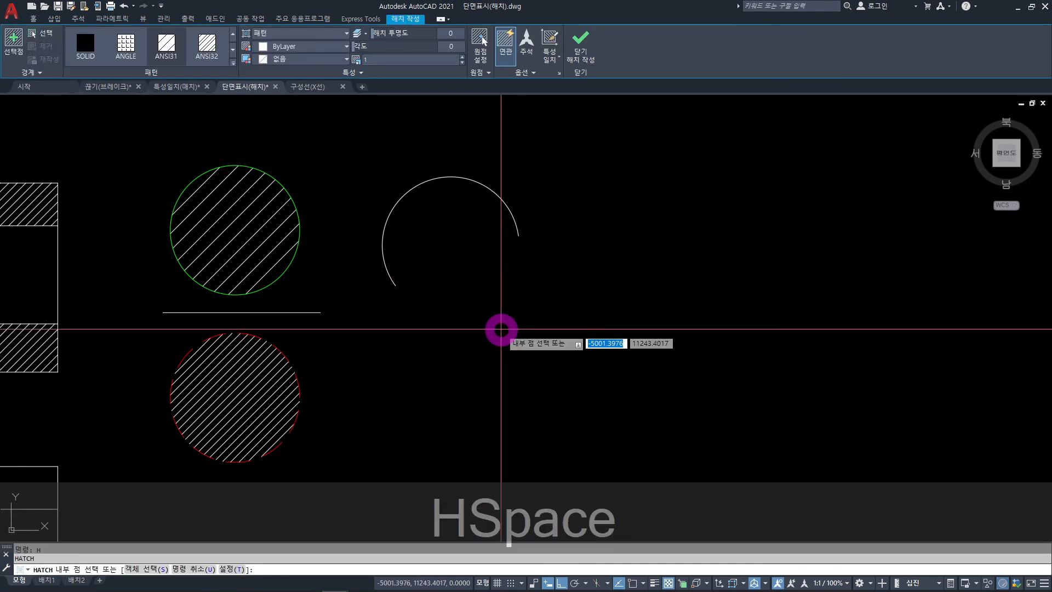
{"action": "key", "text": "Escape"}
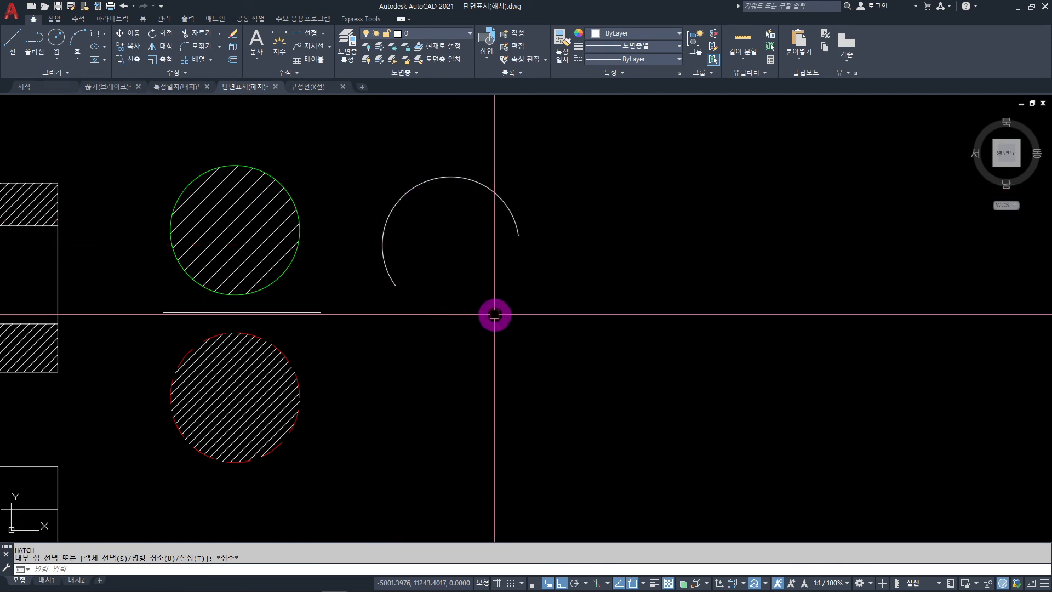
Draw a straight line joining the two endpoints of the open arc to close it.
{"action": "type", "text": "L"}
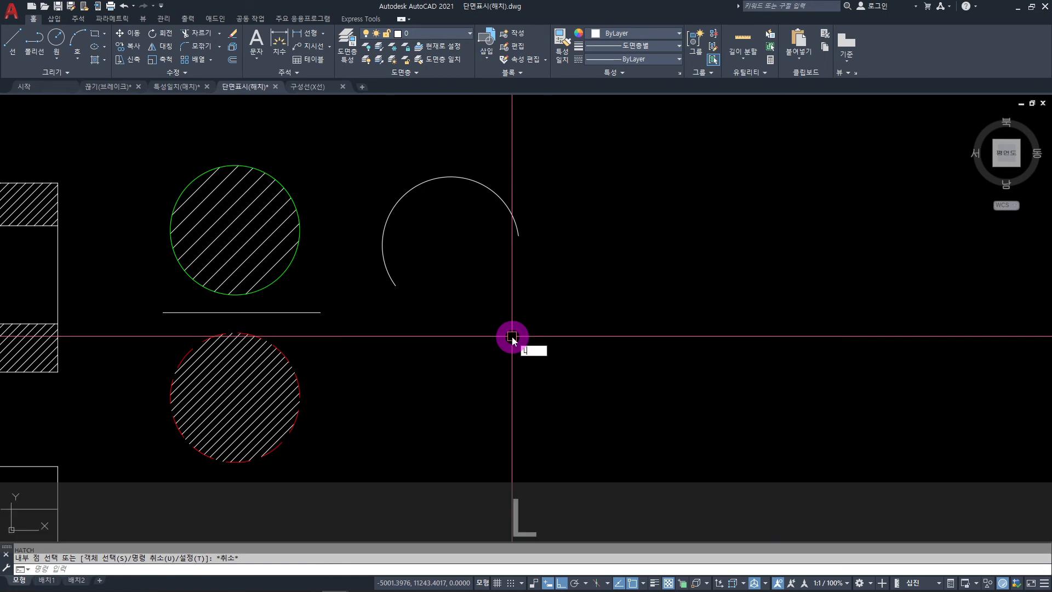
{"action": "key", "text": "space"}
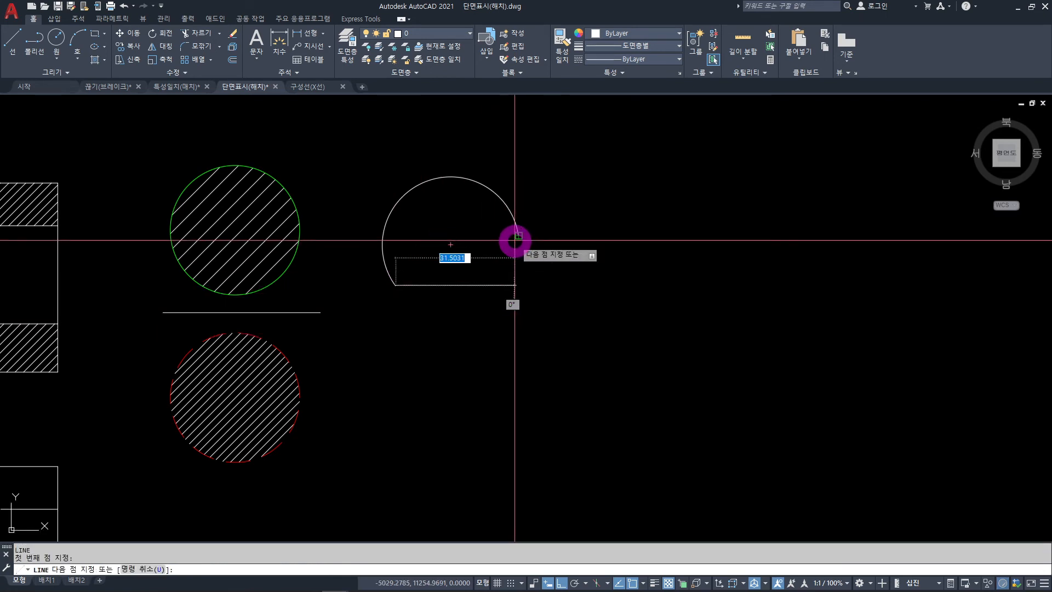
{"action": "left_click", "coordinate": [518, 236]}
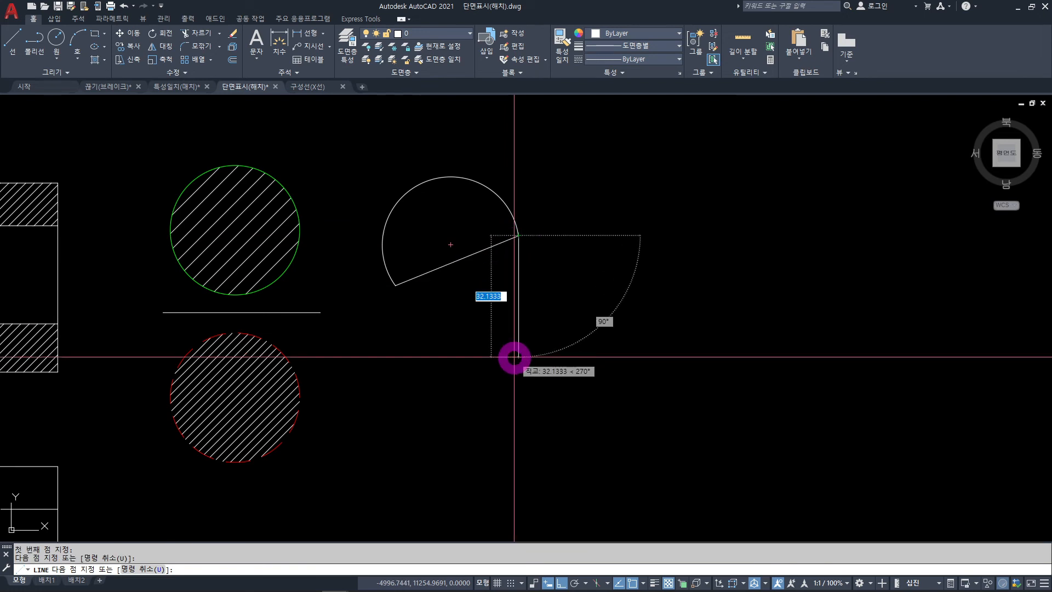
{"action": "key", "text": "Escape"}
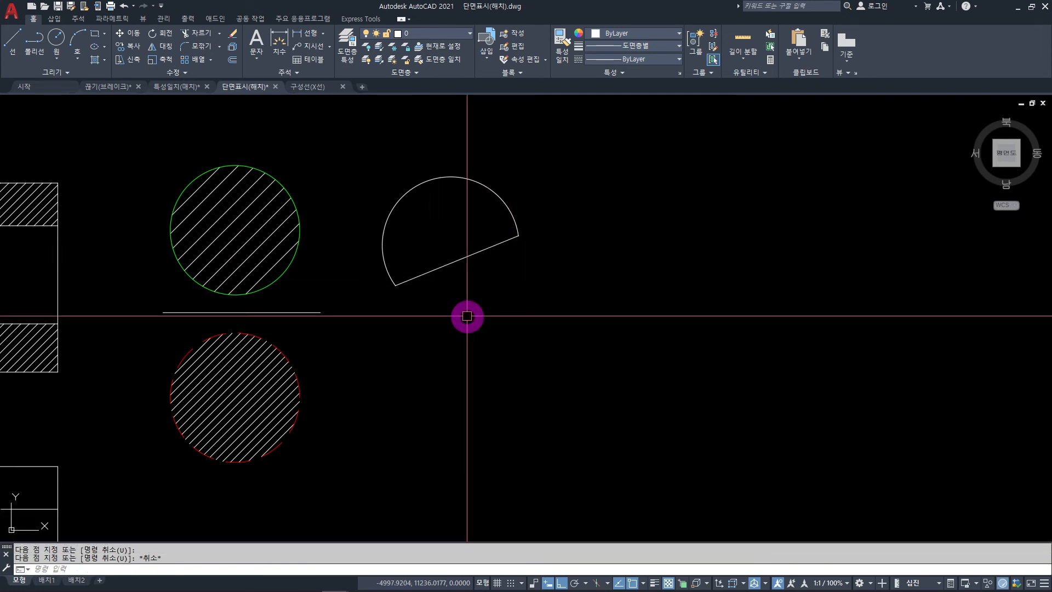
Change the color of the arc's closing line to red and deselect it.
{"action": "left_click", "coordinate": [512, 301]}
{"action": "left_click", "coordinate": [466, 257]}
{"action": "left_click", "coordinate": [639, 32]}
{"action": "left_click", "coordinate": [593, 144]}
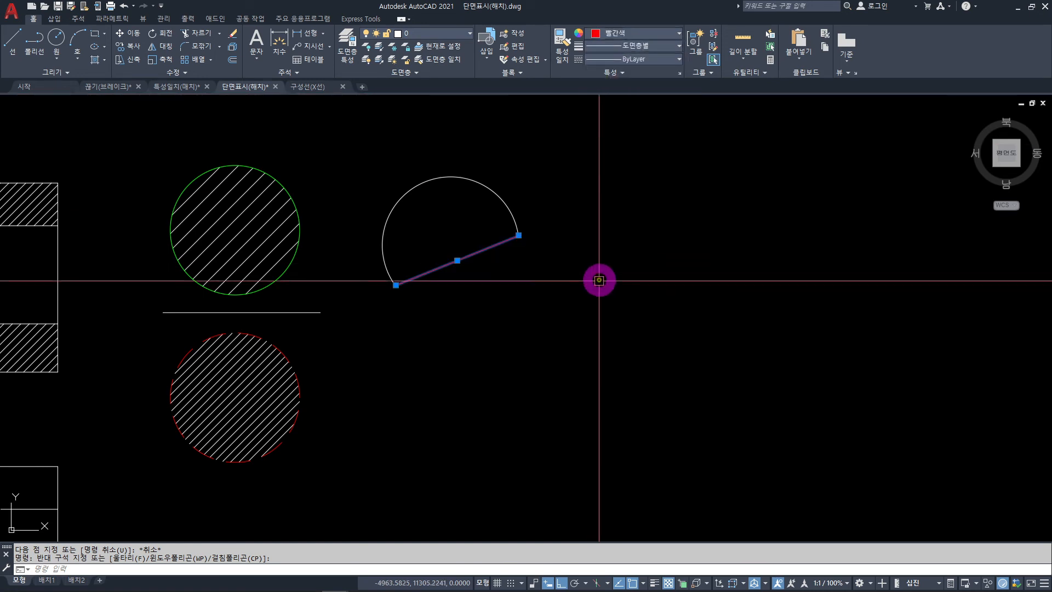
{"action": "key", "text": "Escape"}
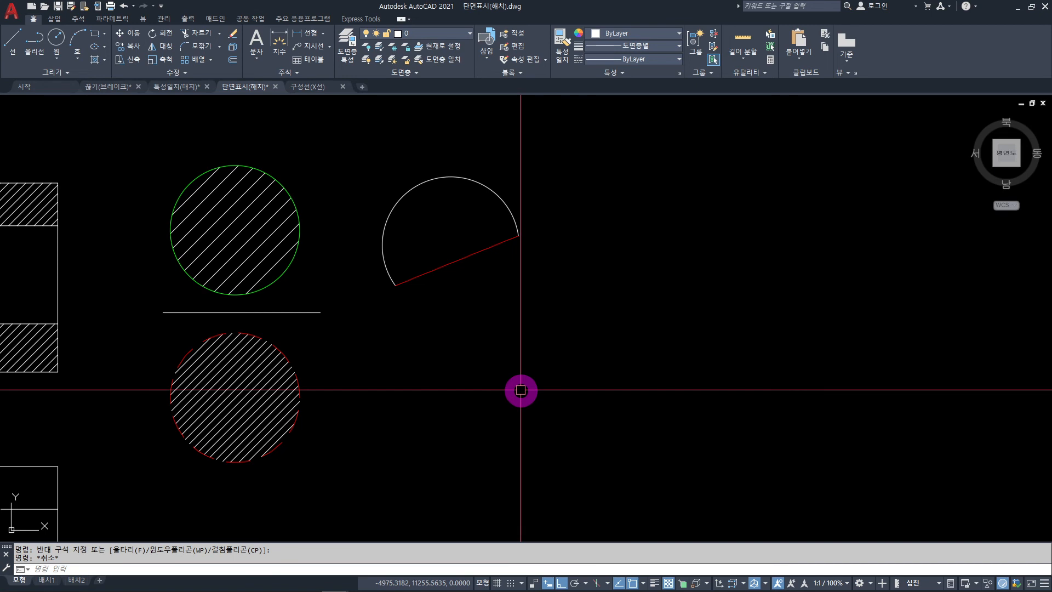
Hatch the area enclosed by the arc and its red closing line at scale 1.
{"action": "type", "text": "h"}
{"action": "key", "text": "space"}
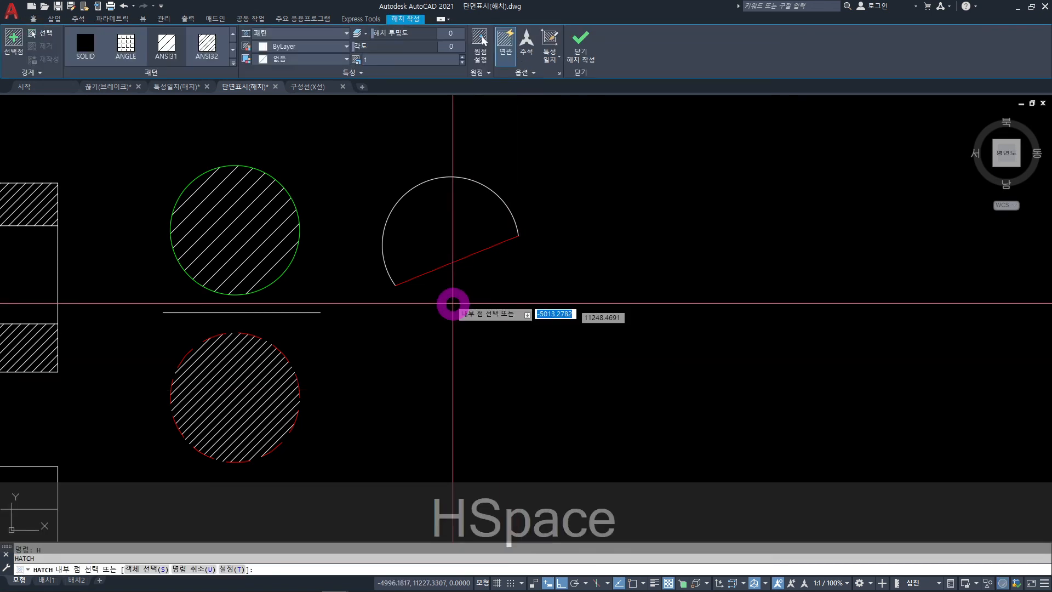
{"action": "left_click", "coordinate": [462, 205]}
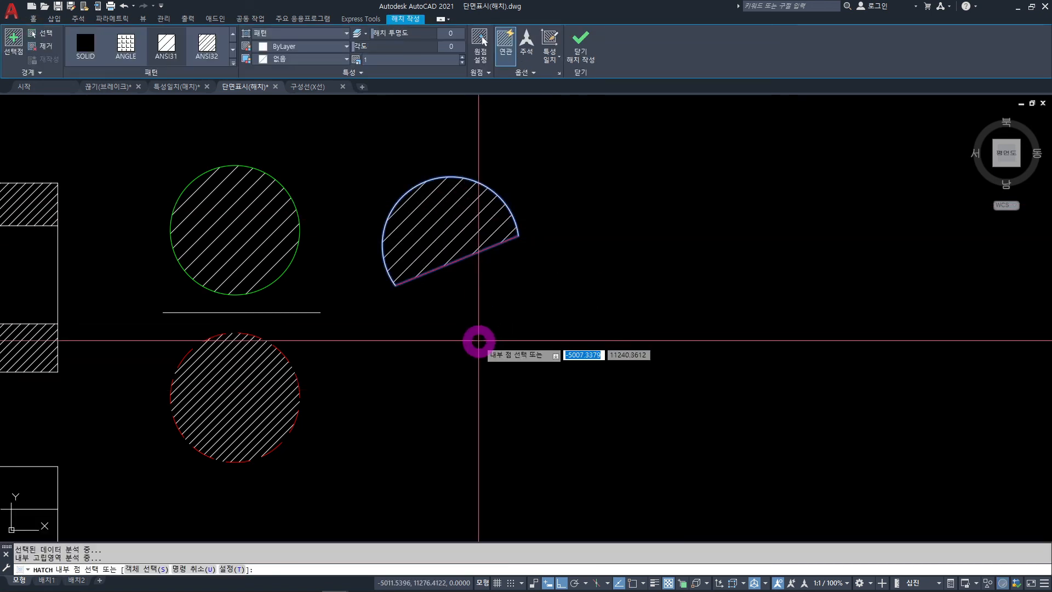
{"action": "key", "text": "Escape"}
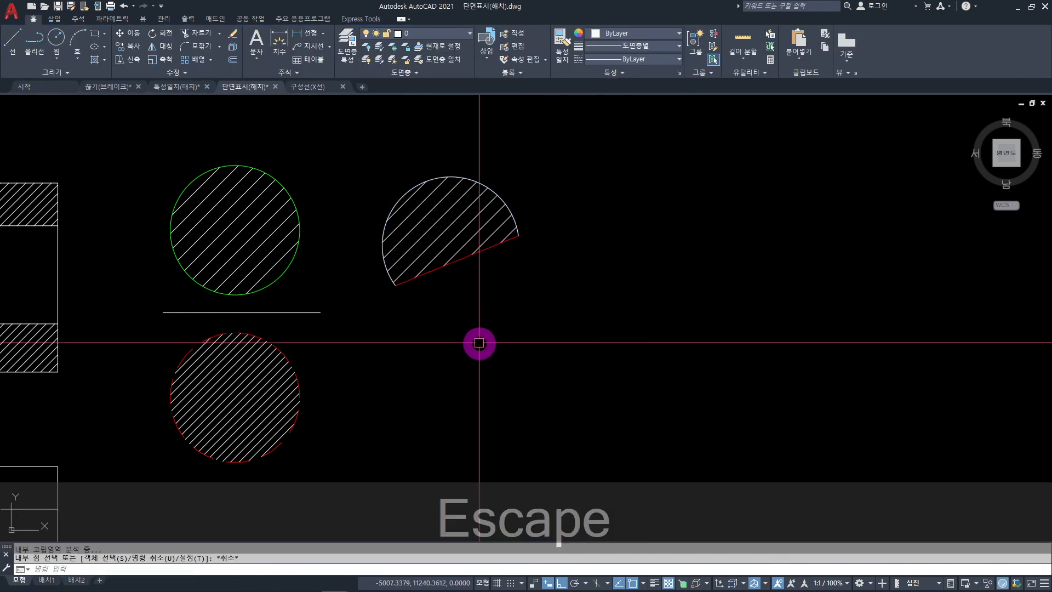
Delete the red closing line beneath the hatched arc.
{"action": "scroll", "coordinate": [438, 278], "scroll_direction": "up", "scroll_amount": 2}
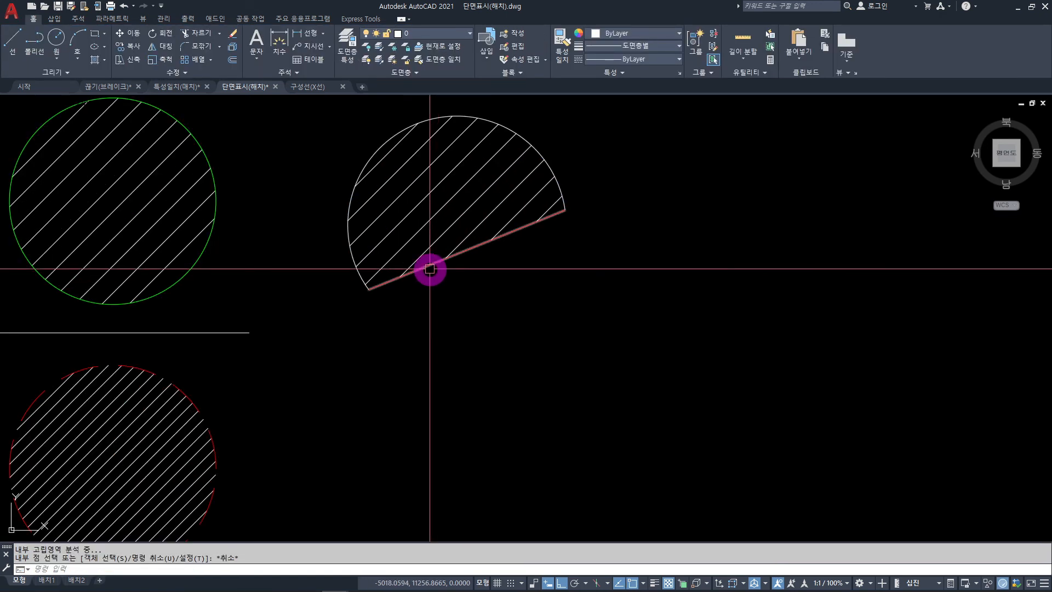
{"action": "left_click", "coordinate": [429, 269]}
{"action": "key", "text": "Delete"}
{"action": "scroll", "coordinate": [507, 349], "scroll_direction": "down", "scroll_amount": 2}
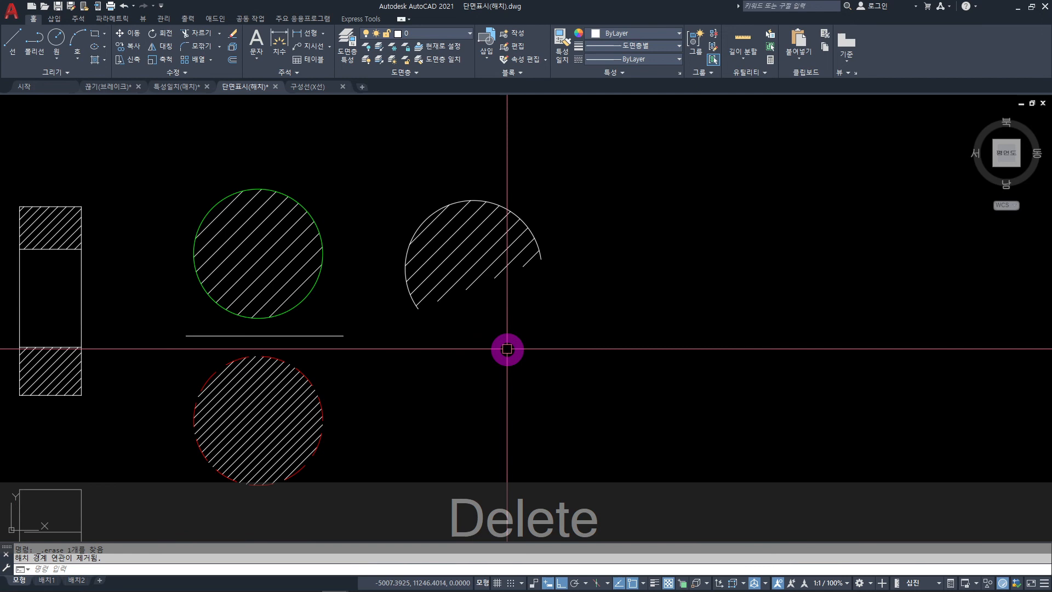
Draw a line across the gap in the yellow outline, from the upper edge's end to the slanted edge's end.
{"action": "scroll", "coordinate": [507, 350], "scroll_direction": "down", "scroll_amount": 4}
{"action": "middle_click_drag", "start_coordinate": [479, 421], "coordinate": [529, 353]}
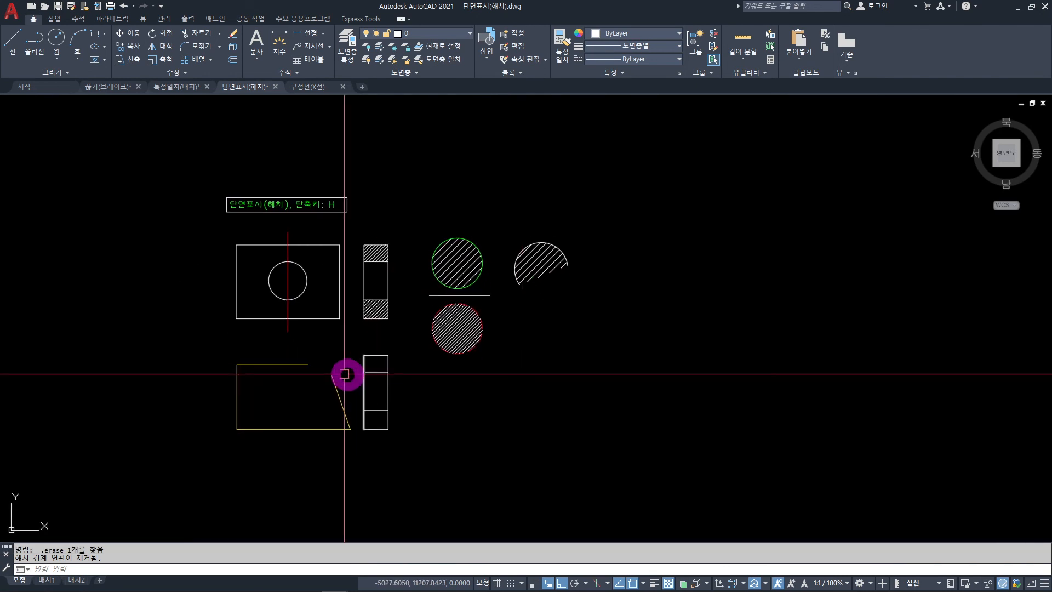
{"action": "scroll", "coordinate": [329, 379], "scroll_direction": "up", "scroll_amount": 3}
{"action": "left_click", "coordinate": [293, 399]}
{"action": "scroll", "coordinate": [294, 392], "scroll_direction": "up", "scroll_amount": 3}
{"action": "key", "text": "l"}
{"action": "key", "text": "space"}
{"action": "left_click", "coordinate": [305, 304]}
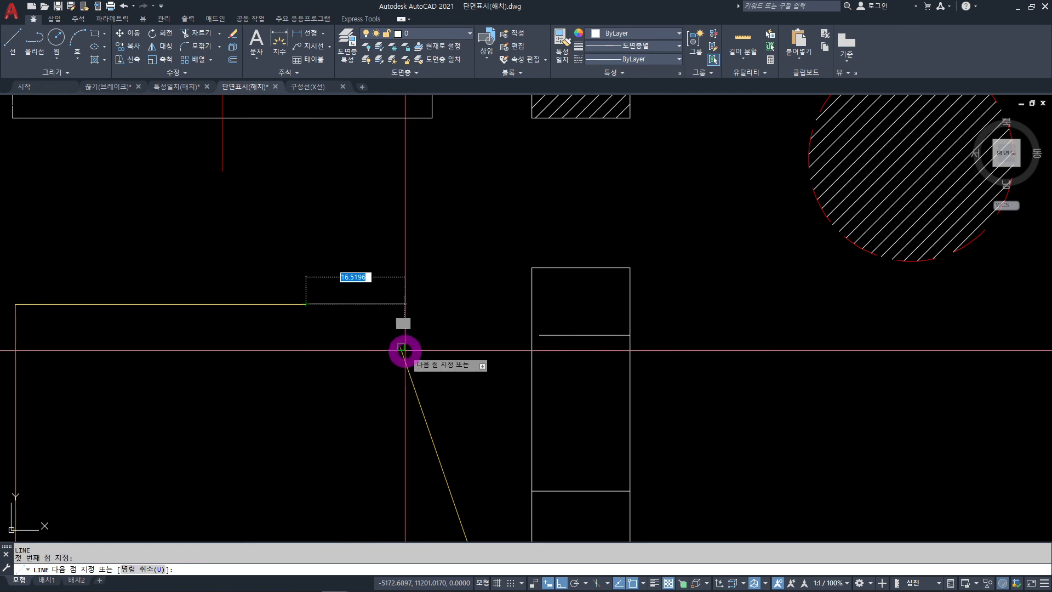
{"action": "left_click", "coordinate": [402, 348]}
{"action": "key", "text": "Escape"}
Change the color of the line bridging the yellow outline's gap to red and deselect it.
{"action": "left_click", "coordinate": [382, 305]}
{"action": "left_click", "coordinate": [352, 336]}
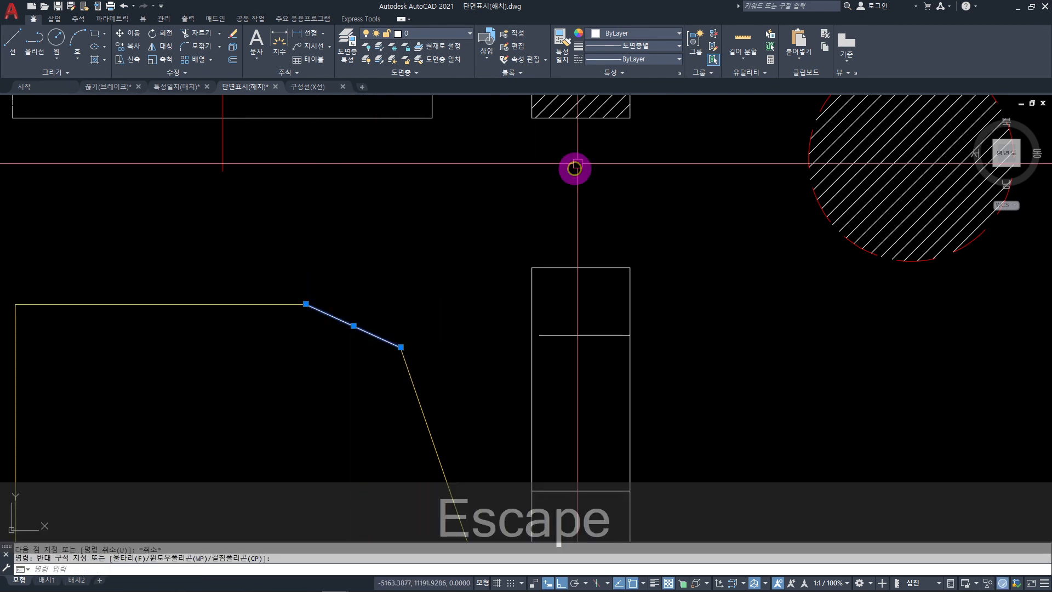
{"action": "left_click", "coordinate": [618, 34]}
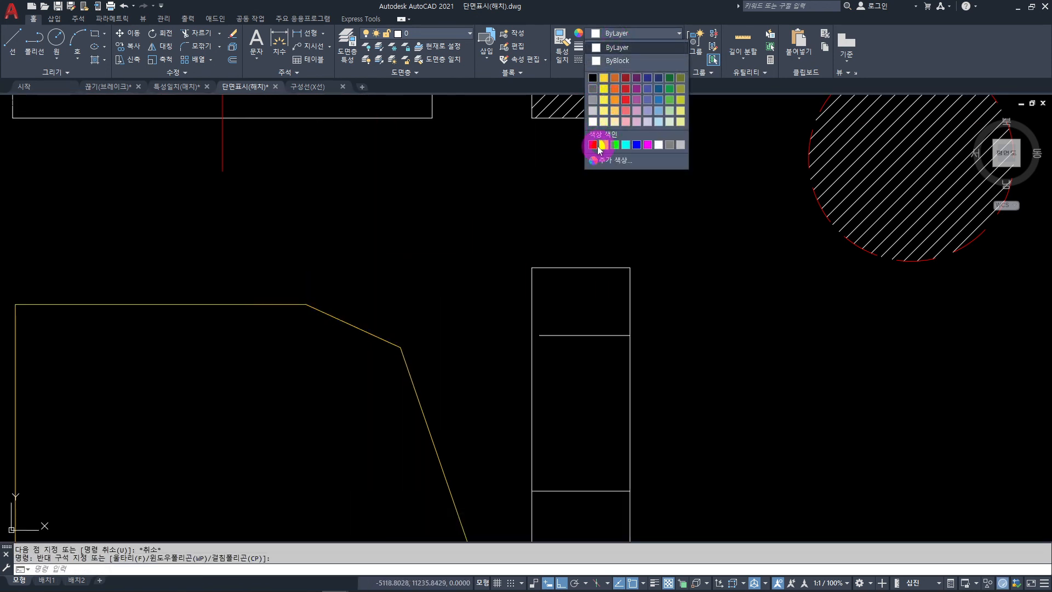
{"action": "left_click", "coordinate": [593, 144]}
{"action": "scroll", "coordinate": [512, 244], "scroll_direction": "down", "scroll_amount": 5}
{"action": "middle_click_drag", "start_coordinate": [317, 384], "coordinate": [353, 336]}
{"action": "key", "text": "Escape"}
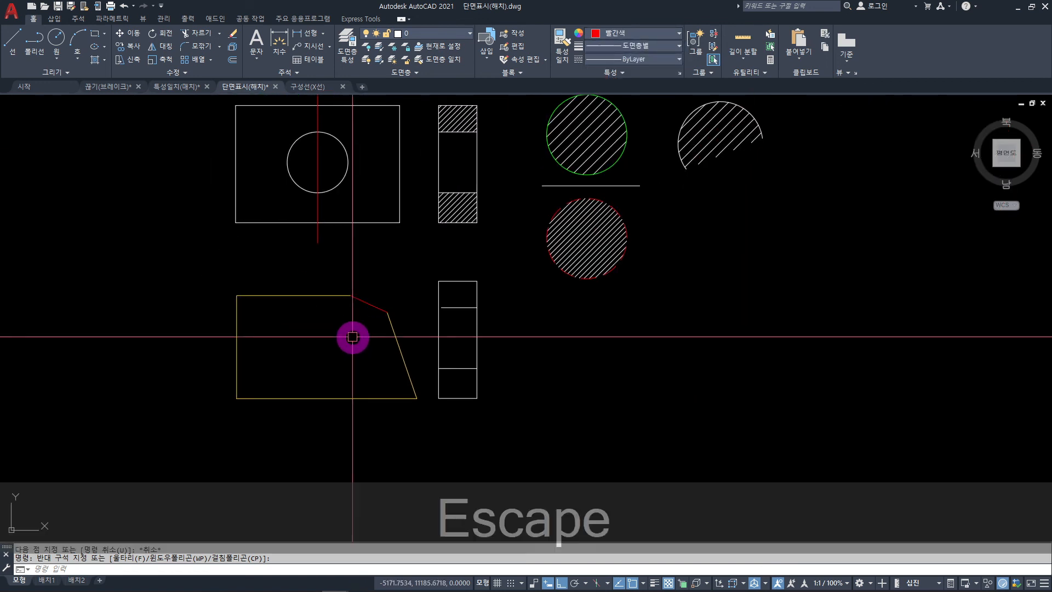
Hatch the interior of the closed yellow outline at scale 1.
{"action": "scroll", "coordinate": [362, 318], "scroll_direction": "up", "scroll_amount": 3}
{"action": "type", "text": "h"}
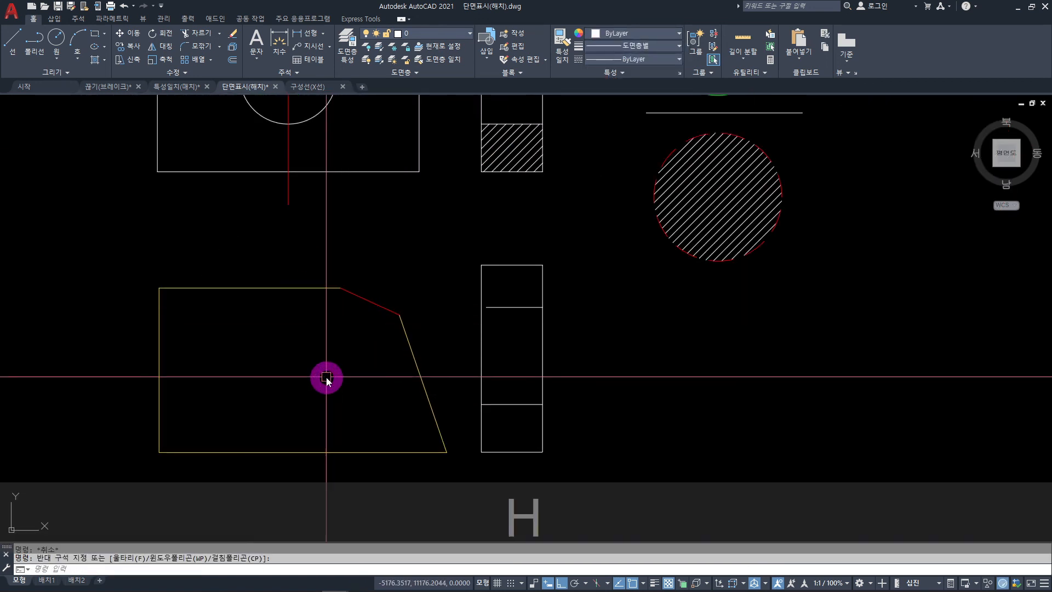
{"action": "key", "text": "space"}
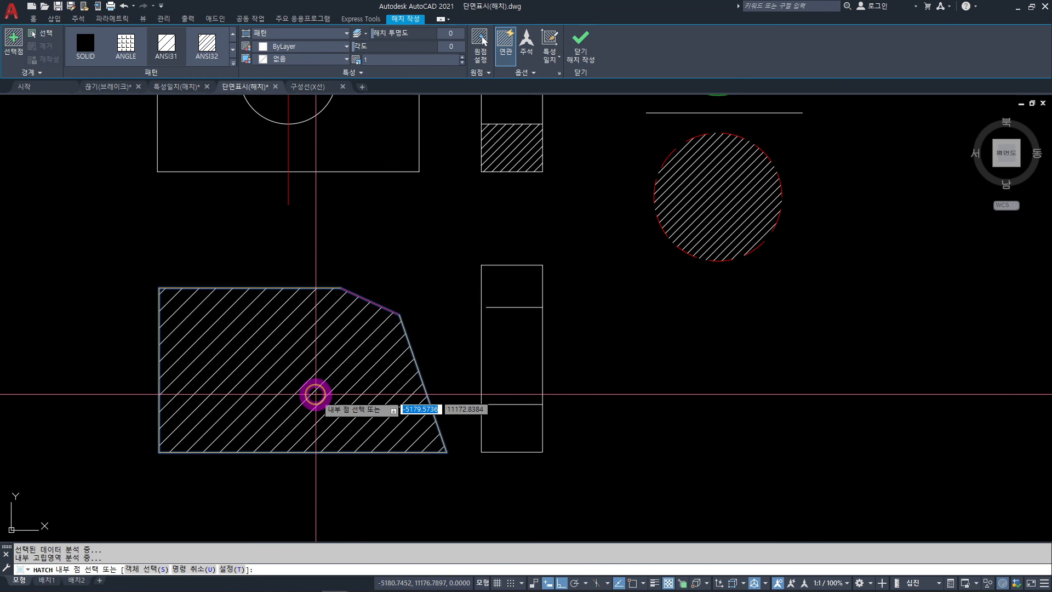
{"action": "key", "text": "Escape"}
Delete the red bridging line from the hatched yellow outline.
{"action": "scroll", "coordinate": [363, 309], "scroll_direction": "up", "scroll_amount": 3}
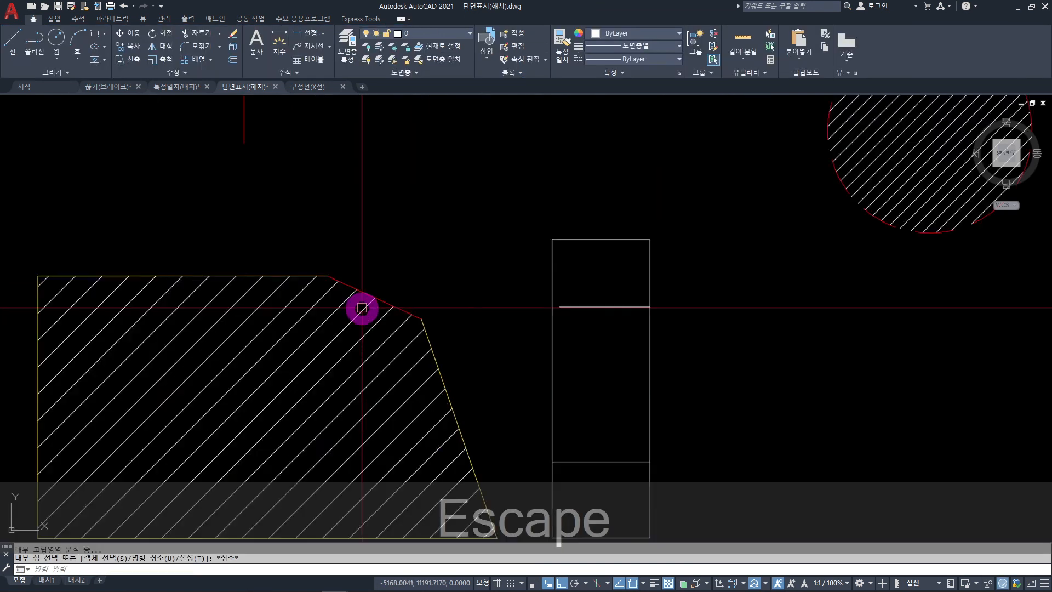
{"action": "left_click", "coordinate": [381, 287]}
{"action": "key", "text": "Delete"}
{"action": "scroll", "coordinate": [439, 274], "scroll_direction": "down", "scroll_amount": 3}
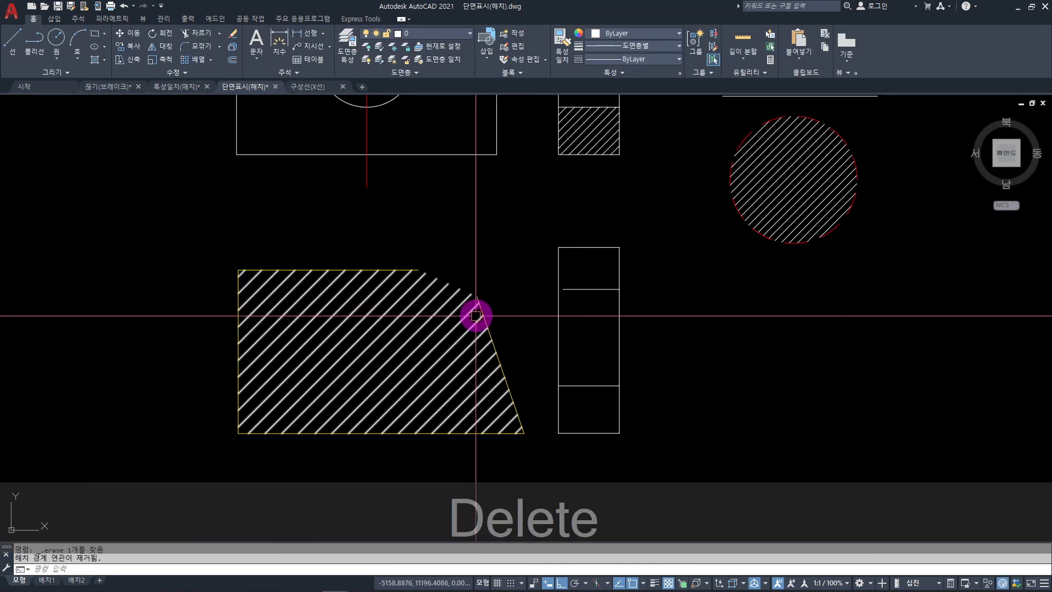
{"action": "scroll", "coordinate": [476, 311], "scroll_direction": "down", "scroll_amount": 2}
{"action": "mouse_move", "coordinate": [618, 326]}
{"action": "middle_mouse_down"}
{"action": "mouse_move", "coordinate": [526, 393]}
{"action": "mouse_move", "coordinate": [480, 442]}
{"action": "mouse_move", "coordinate": [493, 437]}
{"action": "middle_mouse_up"}
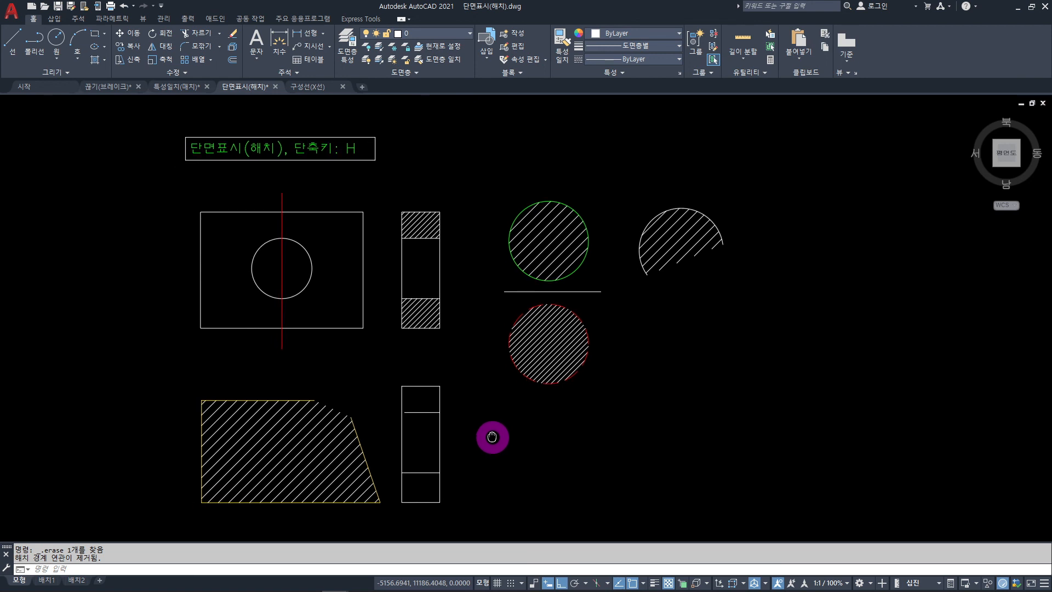